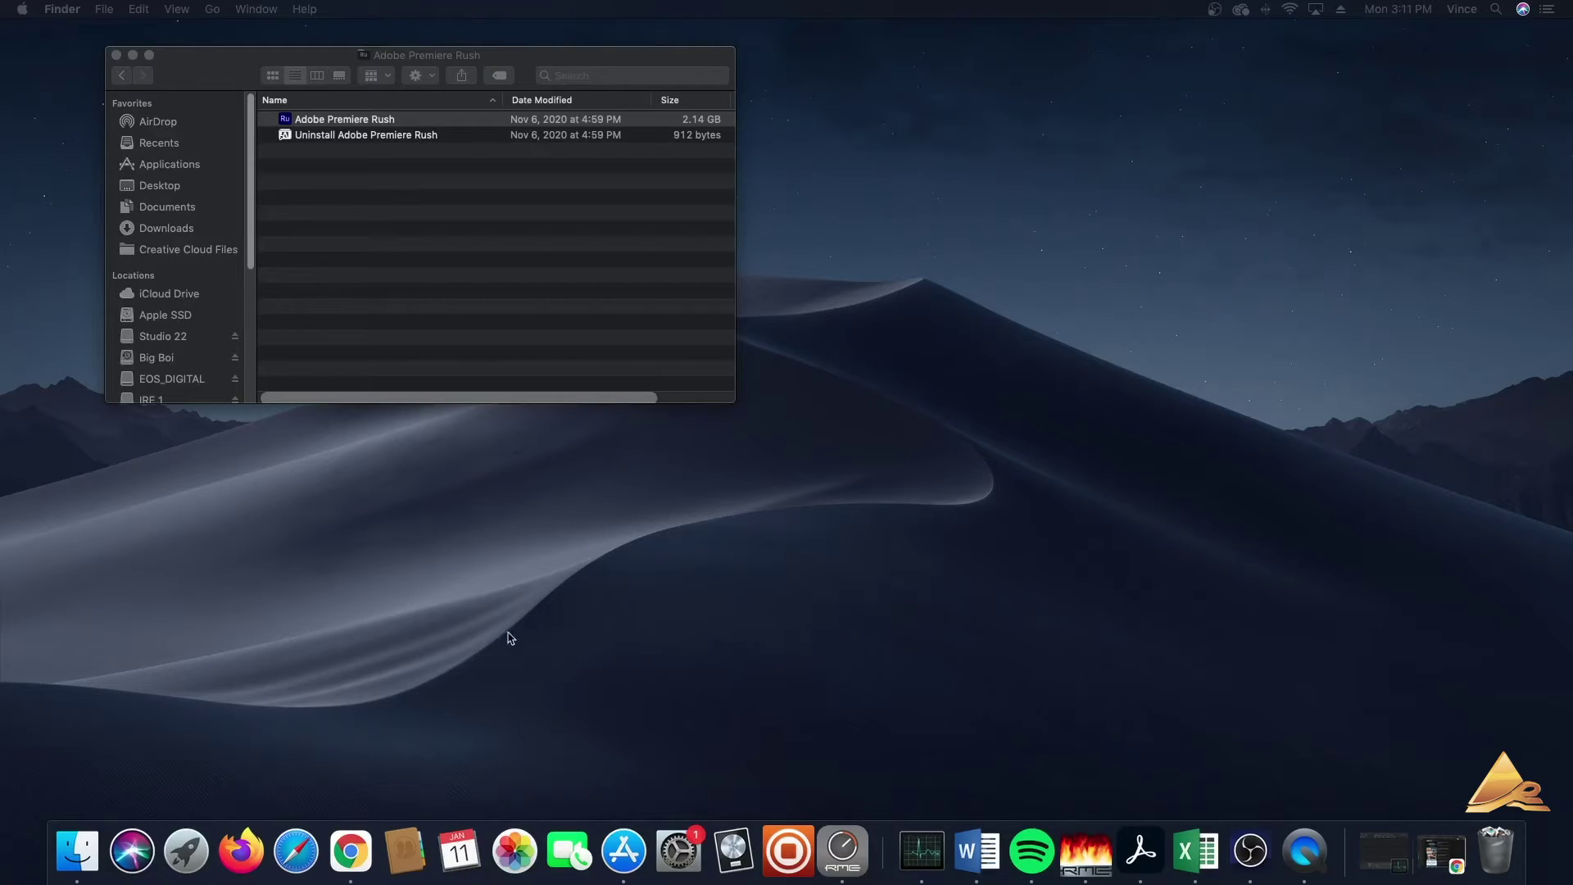
- Launch Adobe Premiere Rush from the Finder Applications folder
{"action": "double_click", "coordinate": [289, 123]}
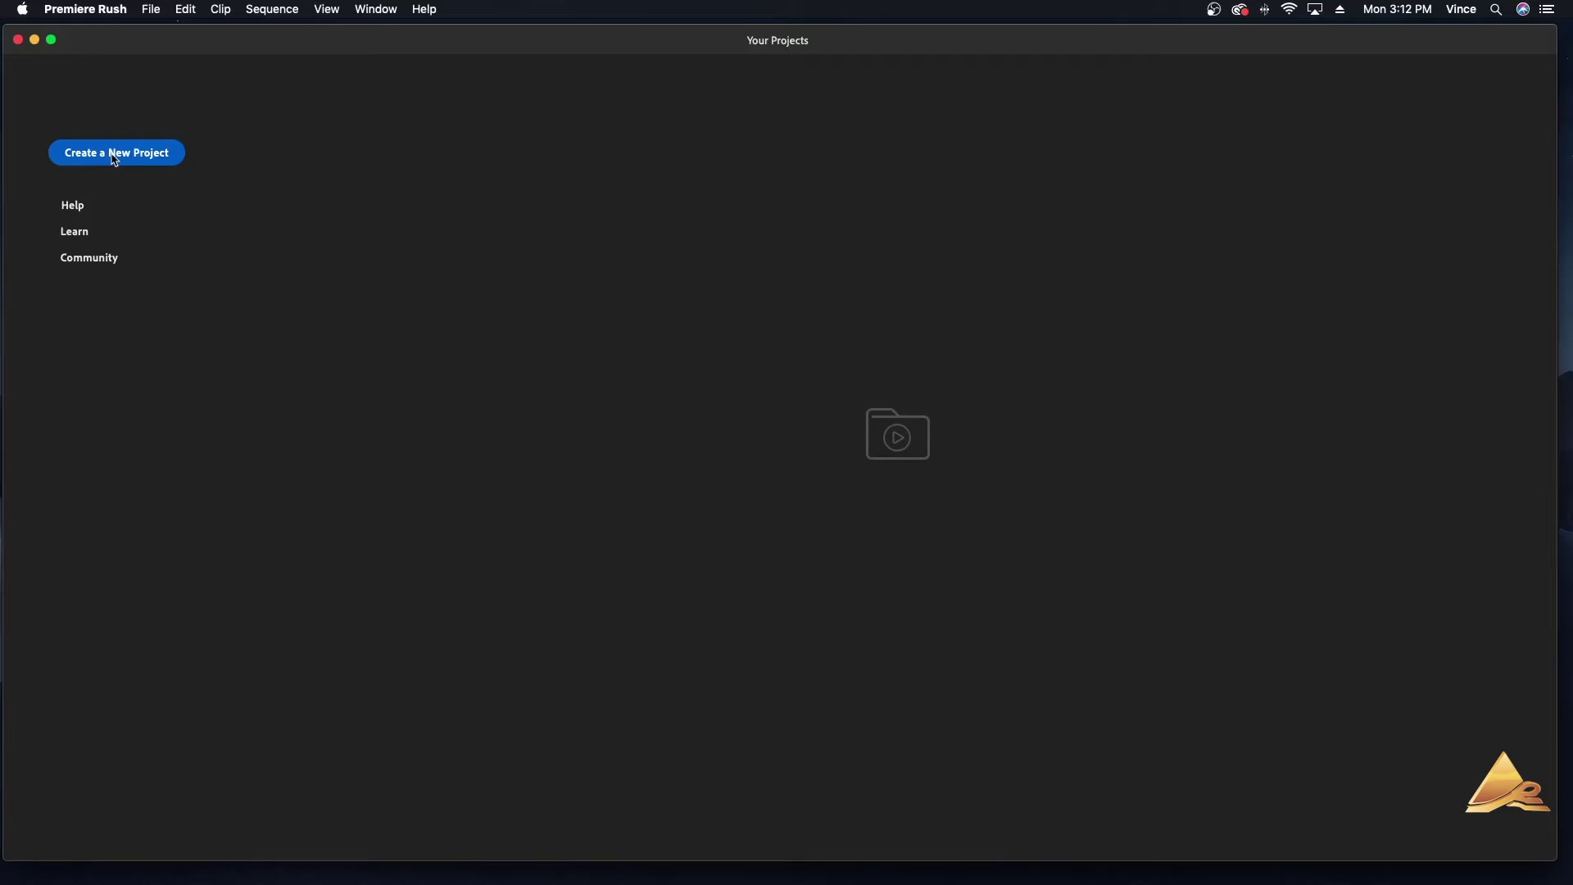
- Start a new project on the IRE 1 drive named 'Adobe Rush Editing Basics'
{"action": "left_click", "coordinate": [115, 153]}
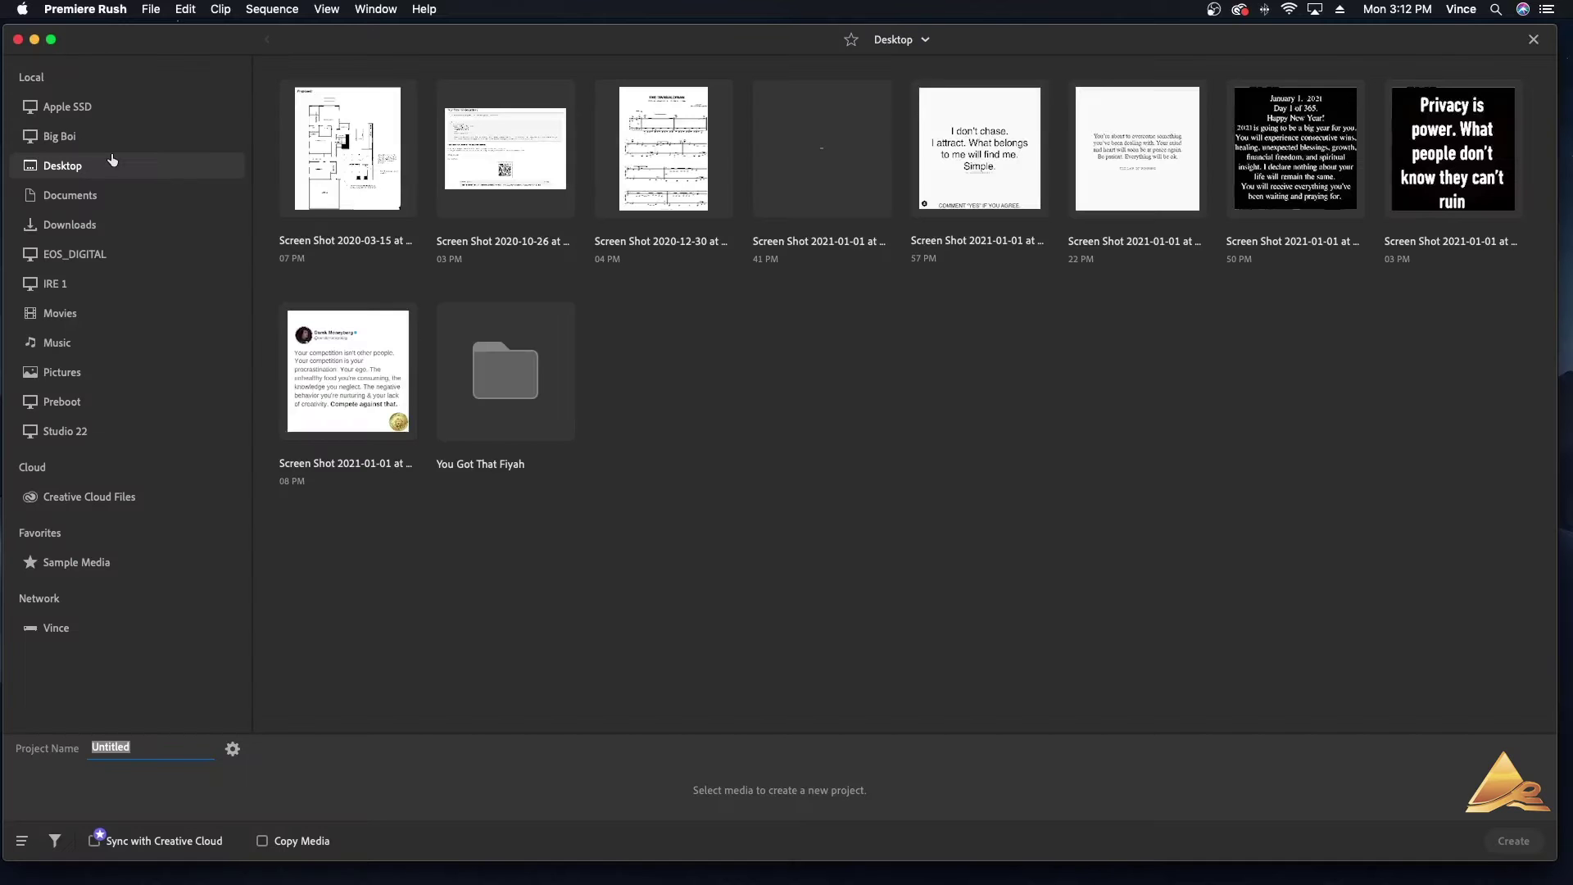
{"action": "left_click", "coordinate": [131, 283]}
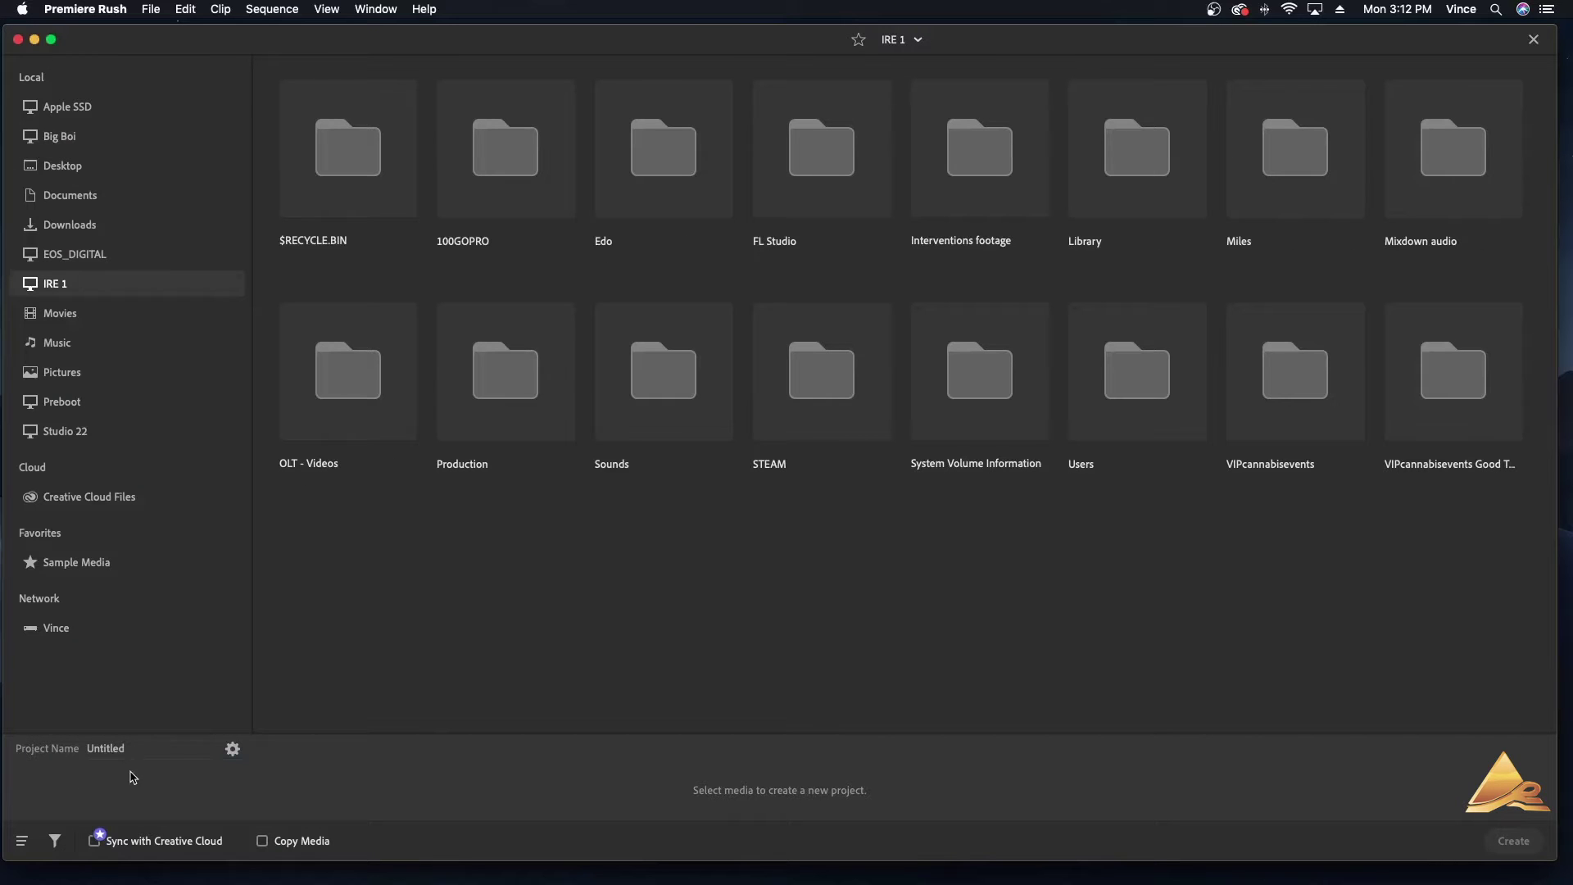
{"action": "type", "text": "Adobe Rush Editing Basics"}
{"action": "key", "text": "Return"}
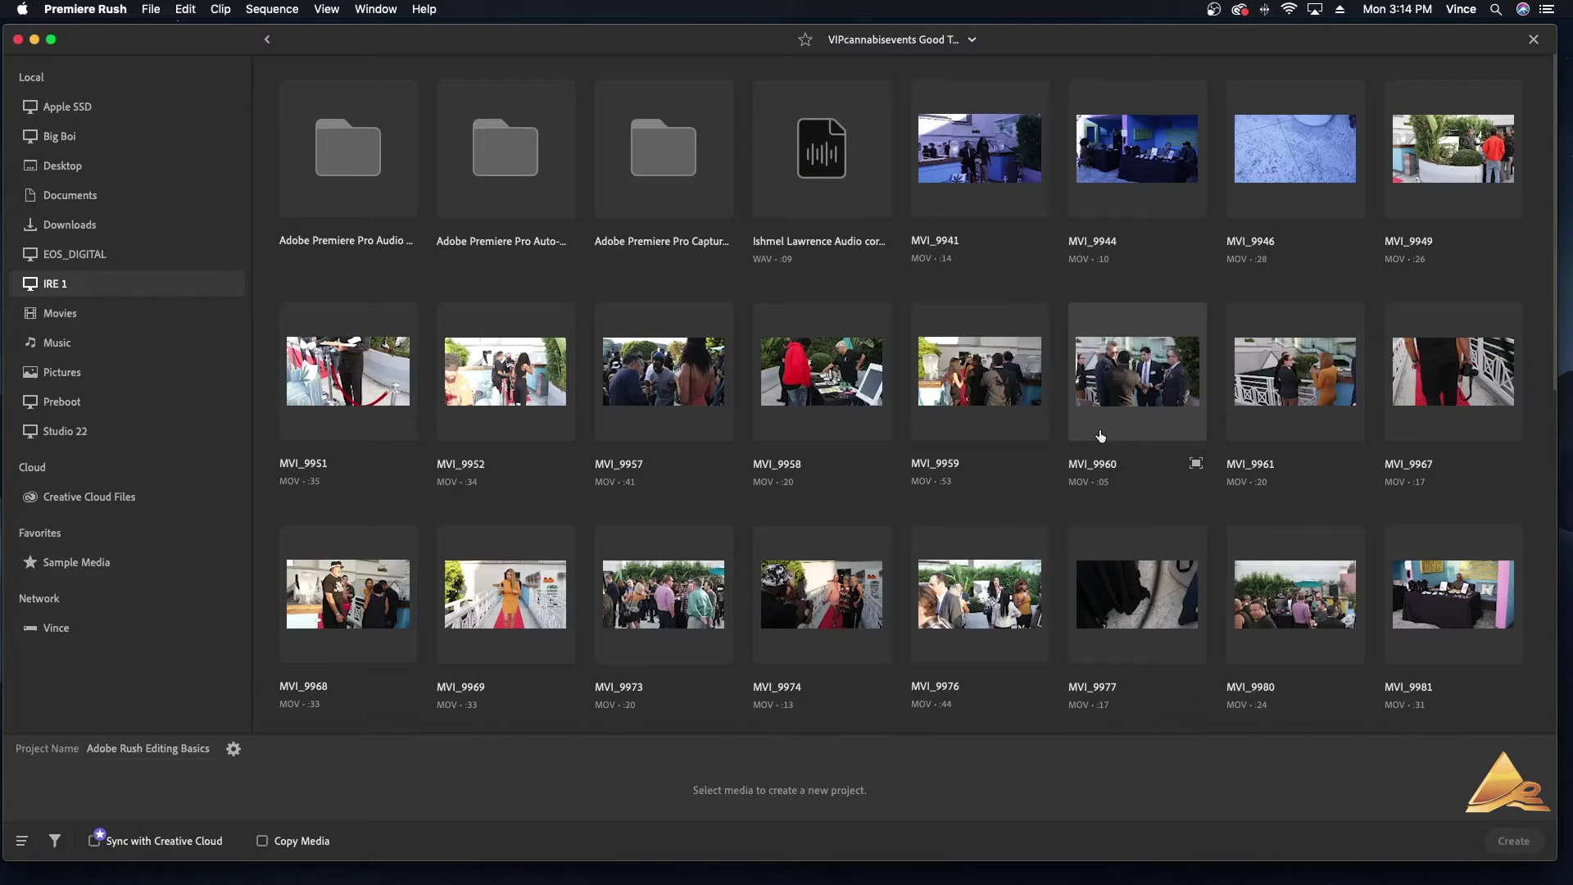
- Select clips MVI_9952, MVI_9969 and MVI_9980 in order and create the project
{"action": "left_click", "coordinate": [506, 375]}
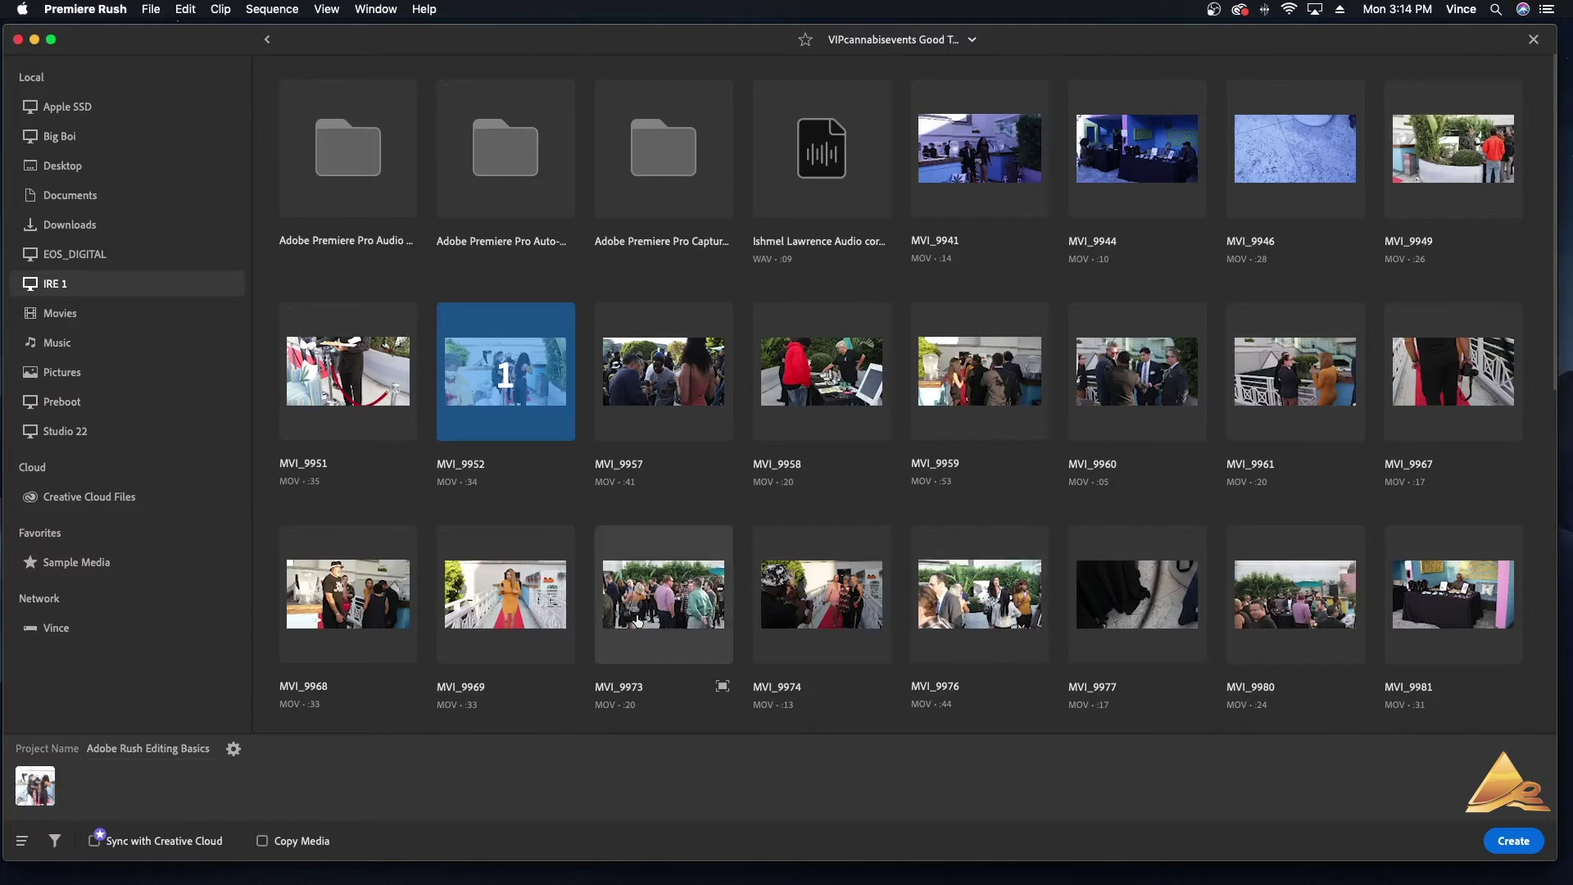
{"action": "left_click", "coordinate": [505, 594]}
{"action": "left_click", "coordinate": [1294, 594]}
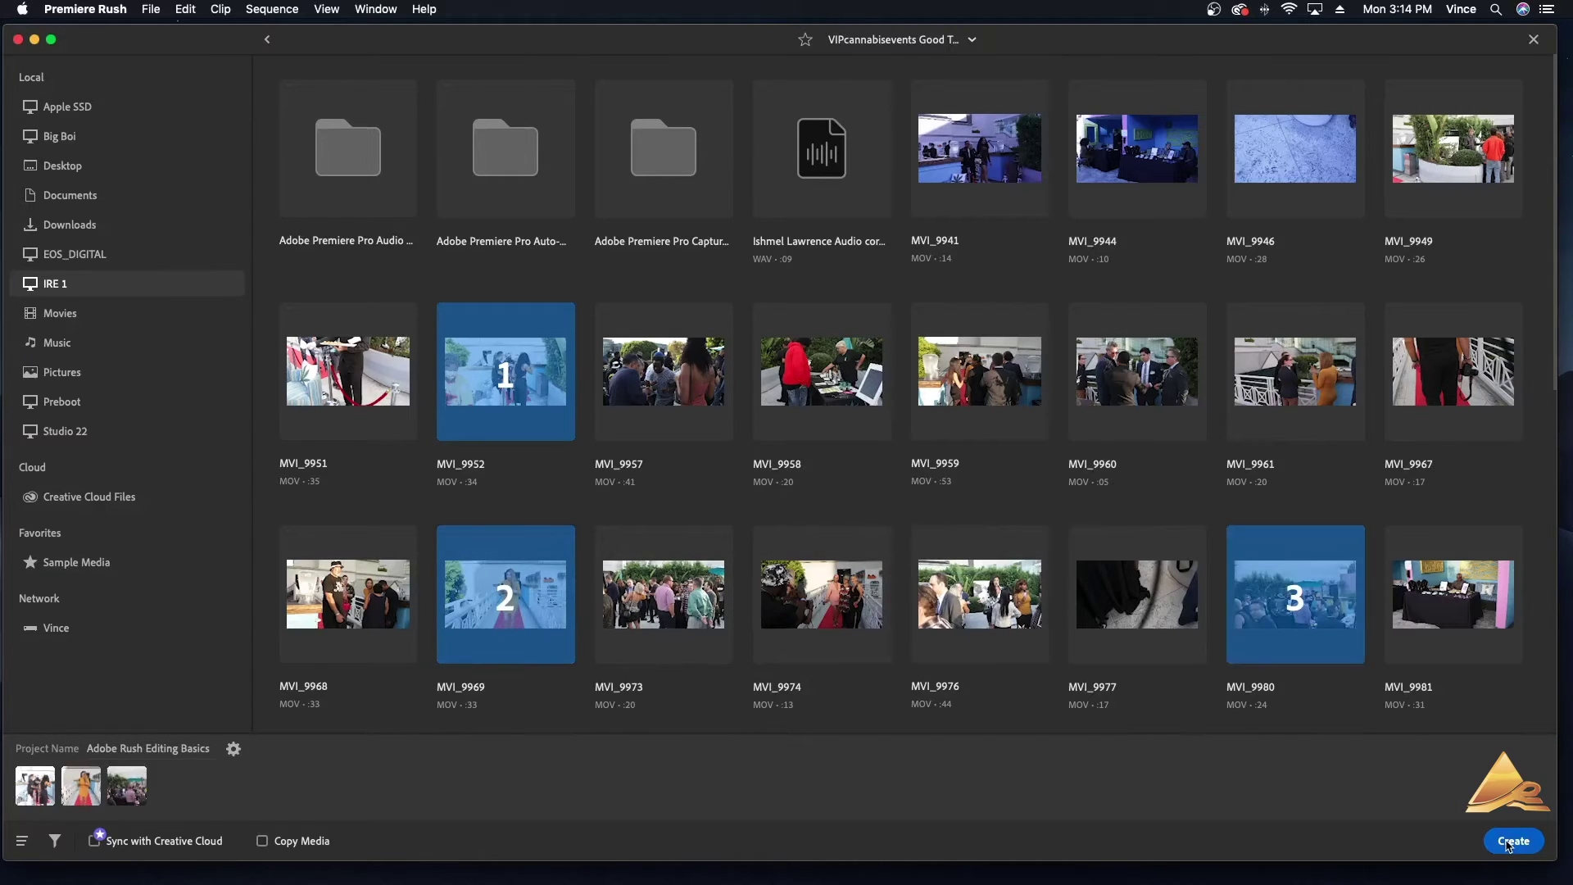
{"action": "left_click", "coordinate": [1510, 844]}
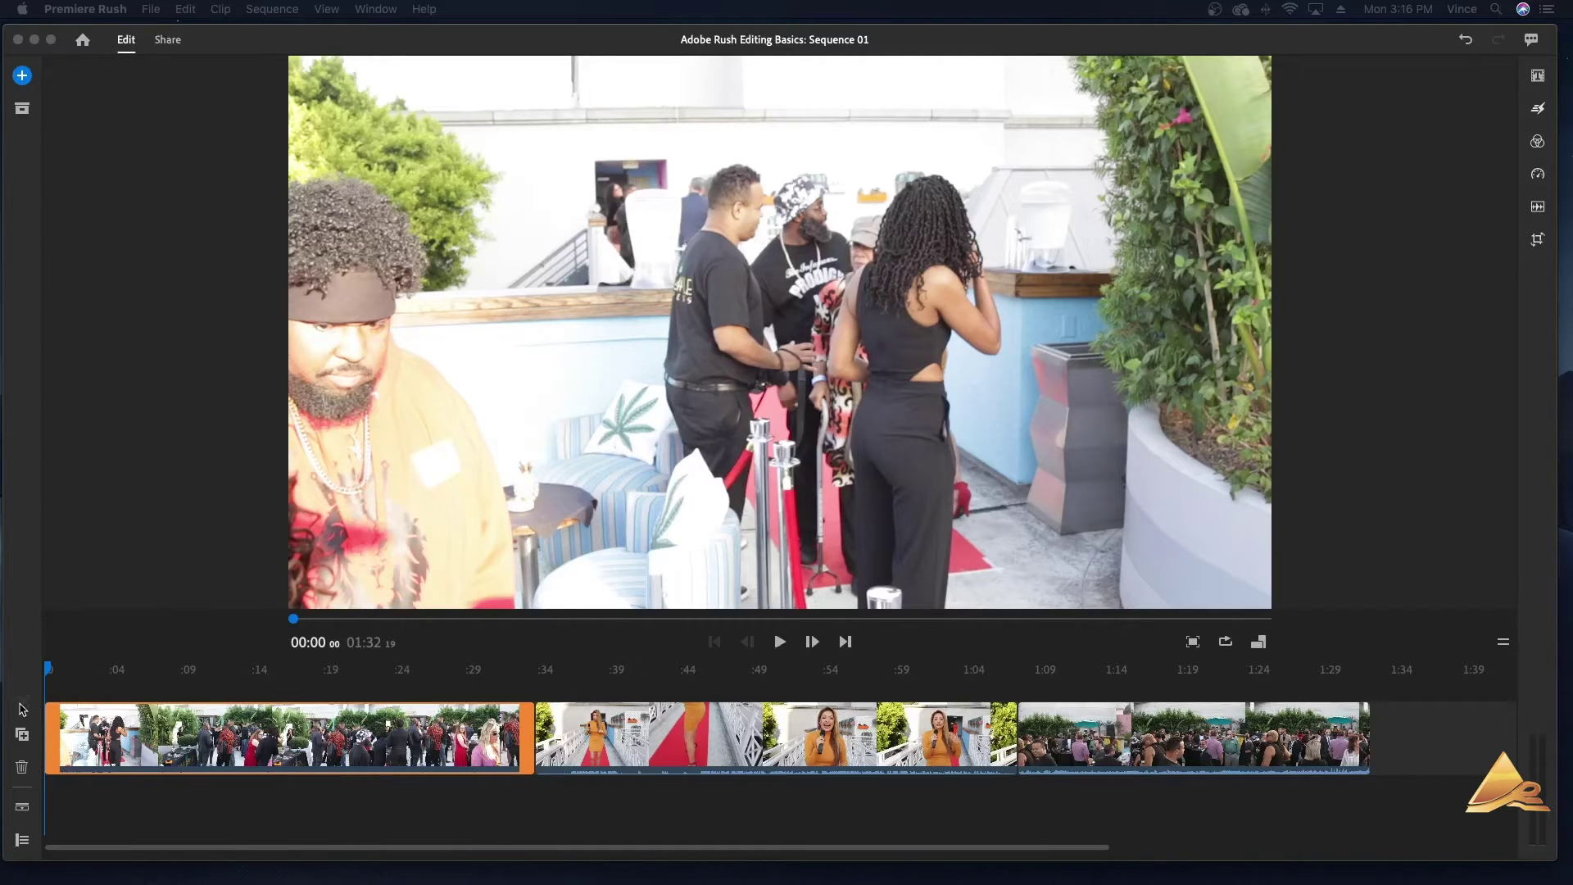
{"action": "left_click", "coordinate": [26, 707]}
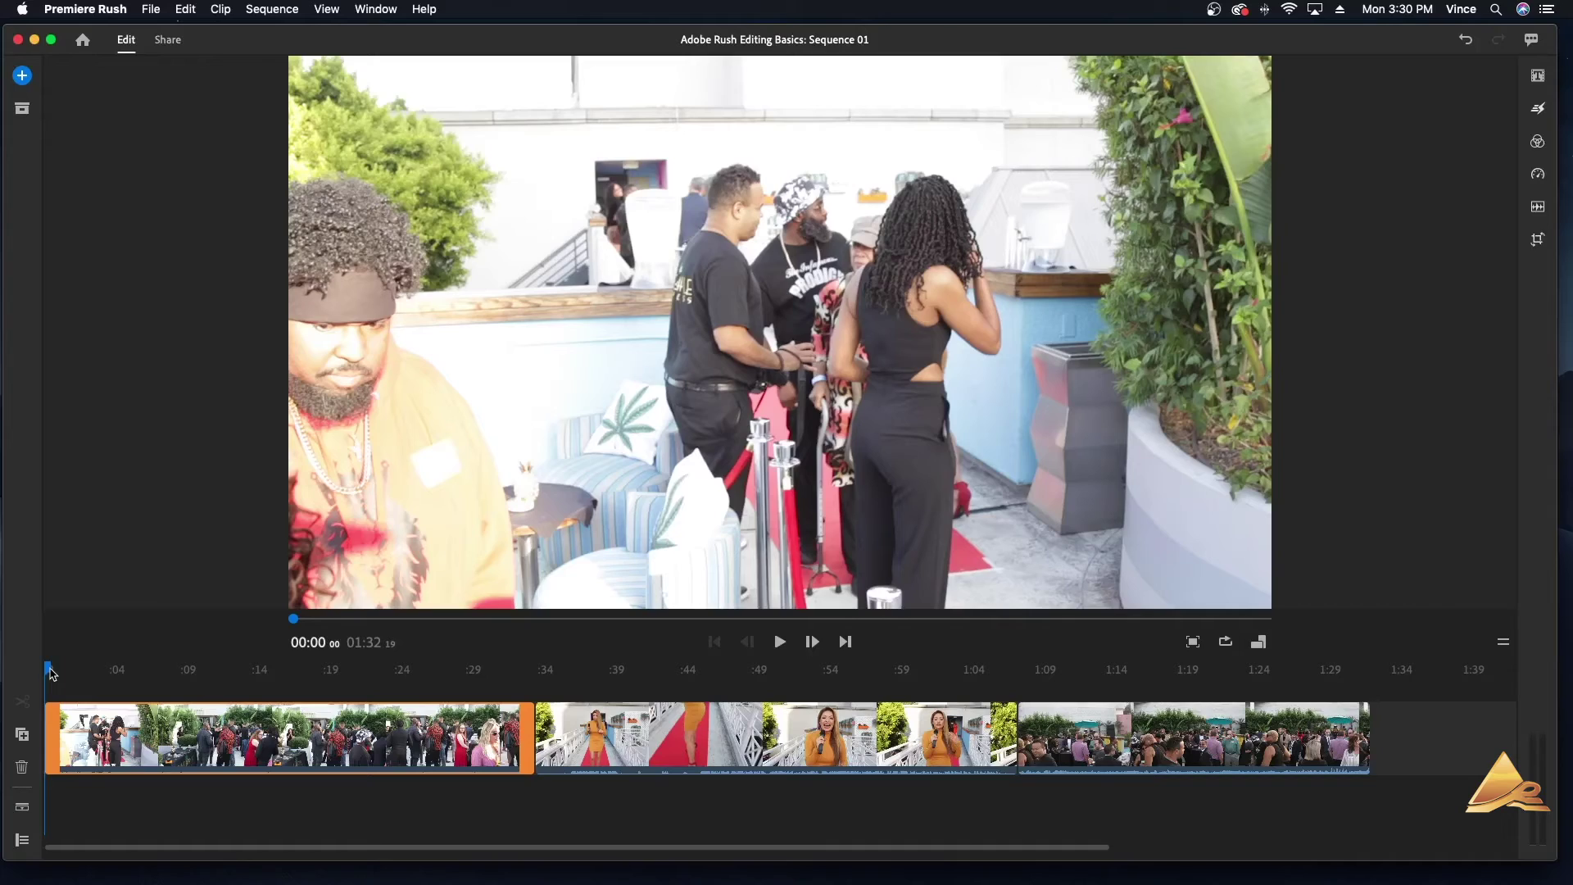
- Split off and delete the first clip's opening seconds, then play the 01:28 sequence
{"action": "left_click_drag", "start_coordinate": [52, 673], "coordinate": [118, 680]}
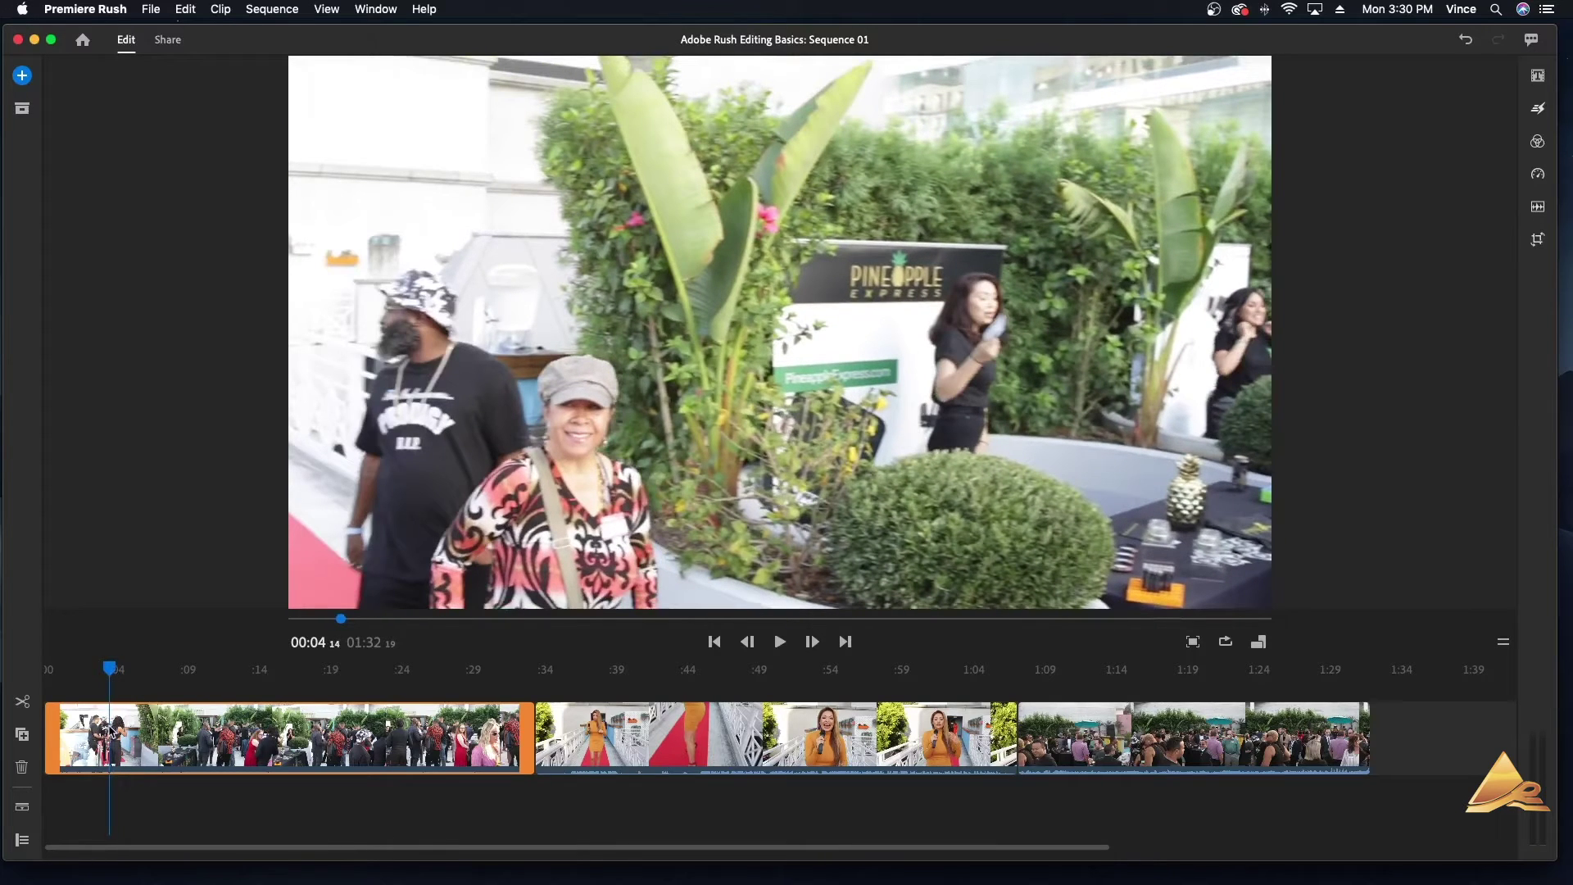
{"action": "left_click", "coordinate": [22, 704]}
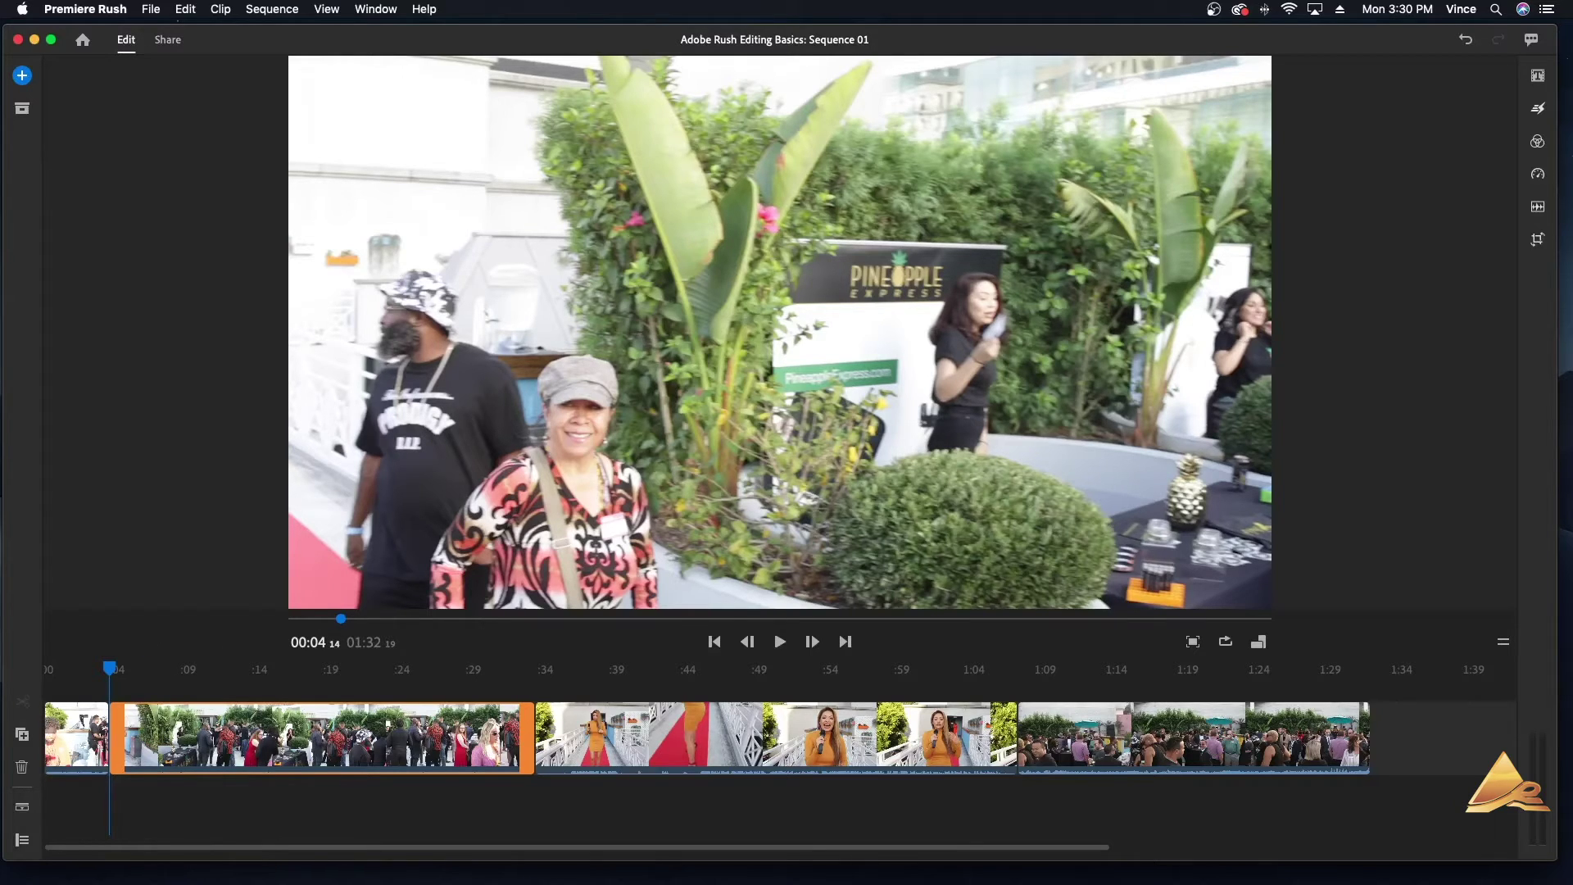
{"action": "left_click", "coordinate": [72, 737]}
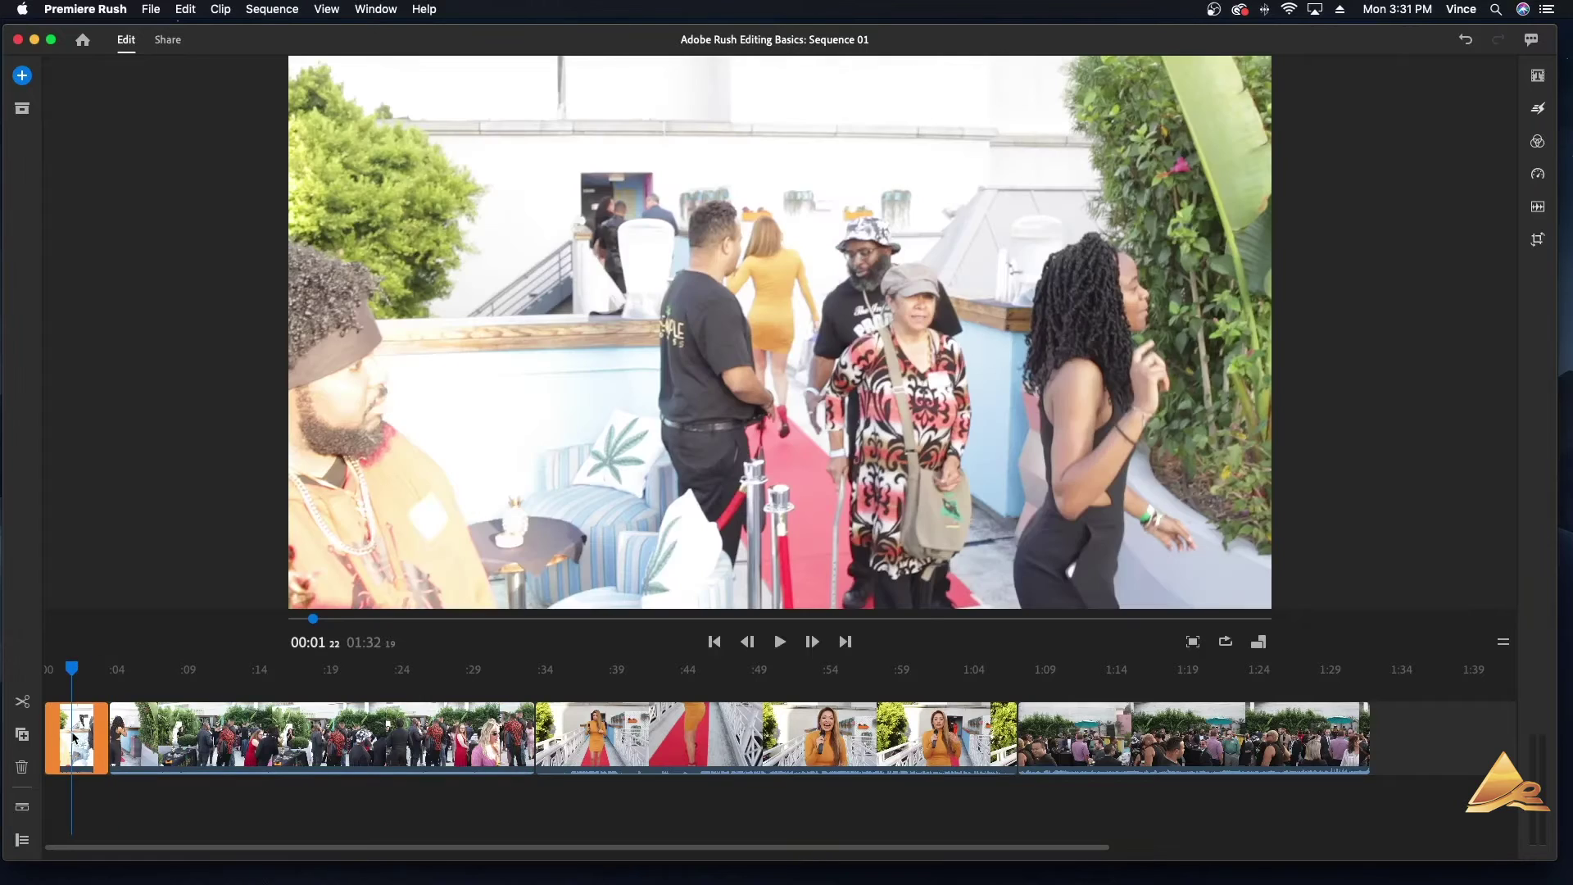
{"action": "left_click", "coordinate": [22, 767]}
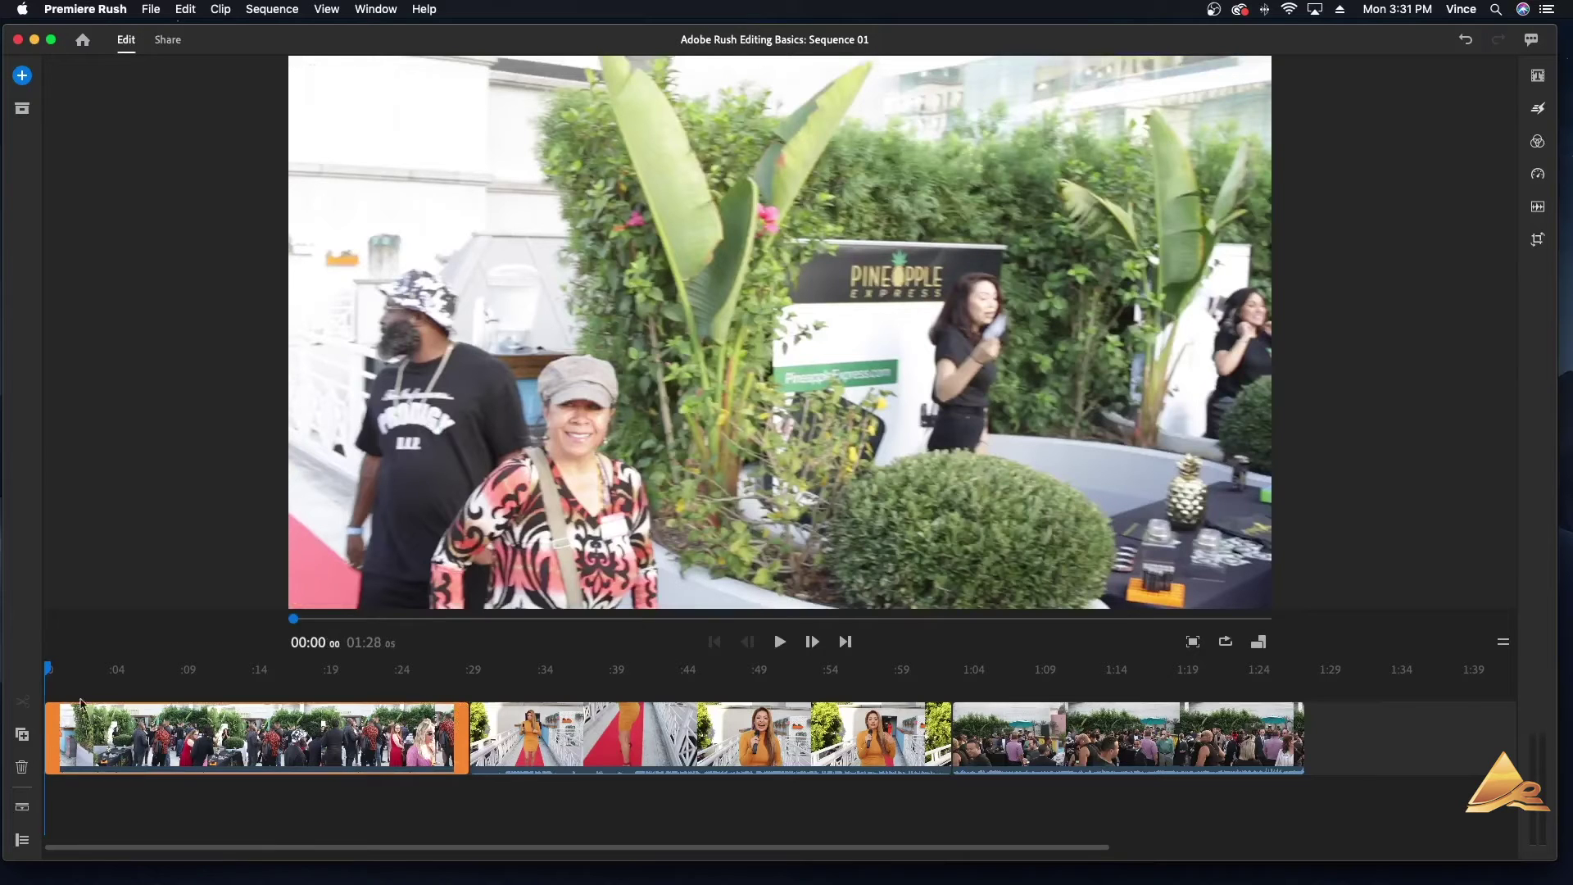
{"action": "key", "text": "space"}
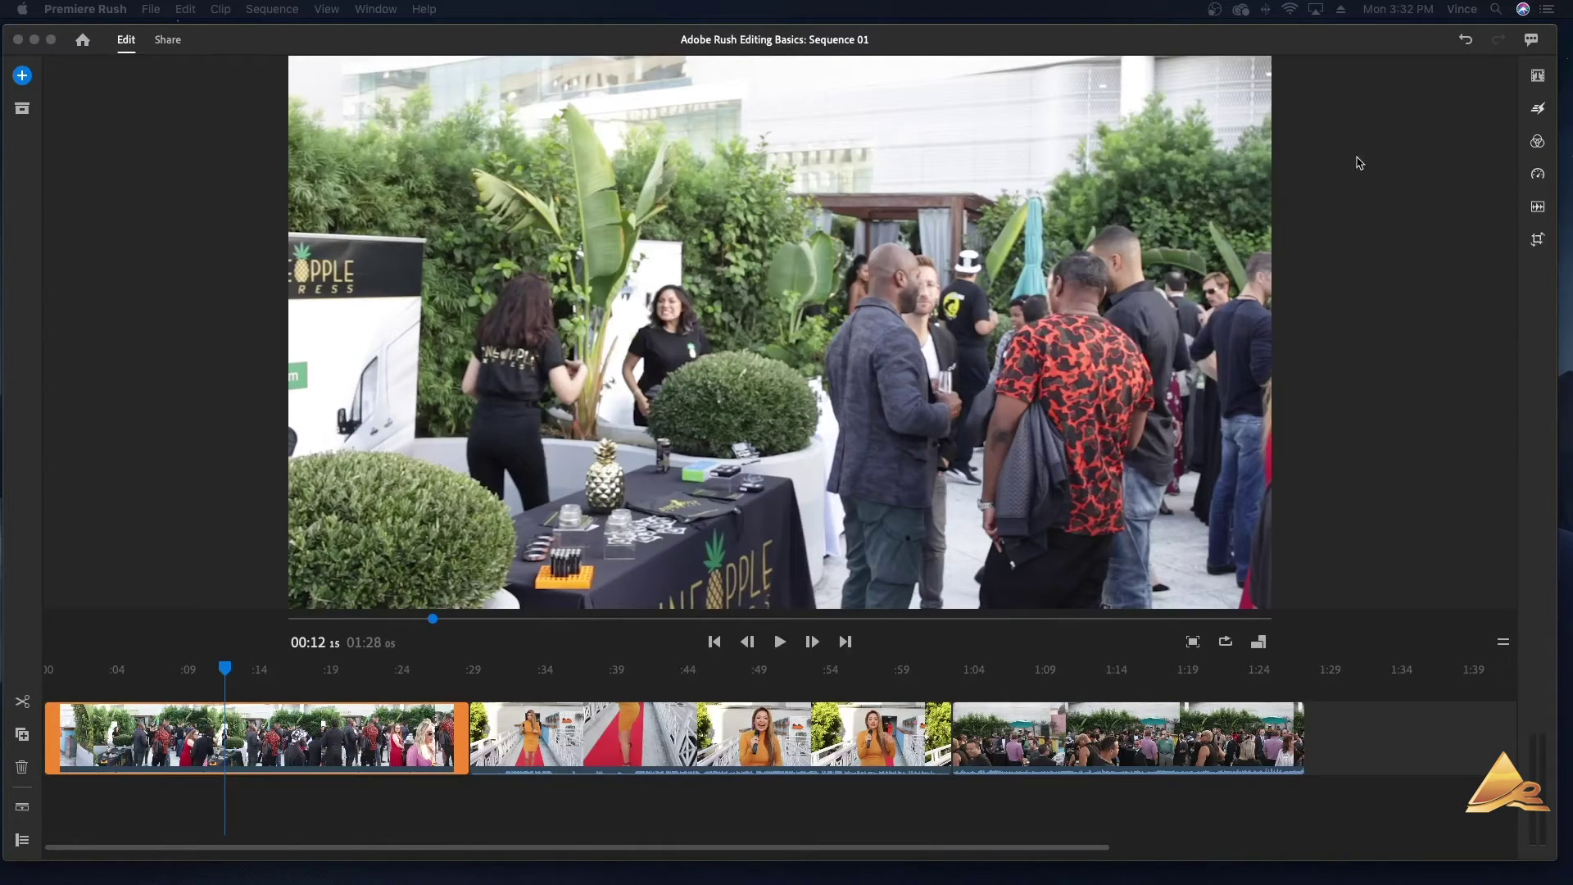
- Apply a 0.50 sec Dissolve to the first clip and preview it at the cut into clip two
{"action": "left_click", "coordinate": [1538, 109]}
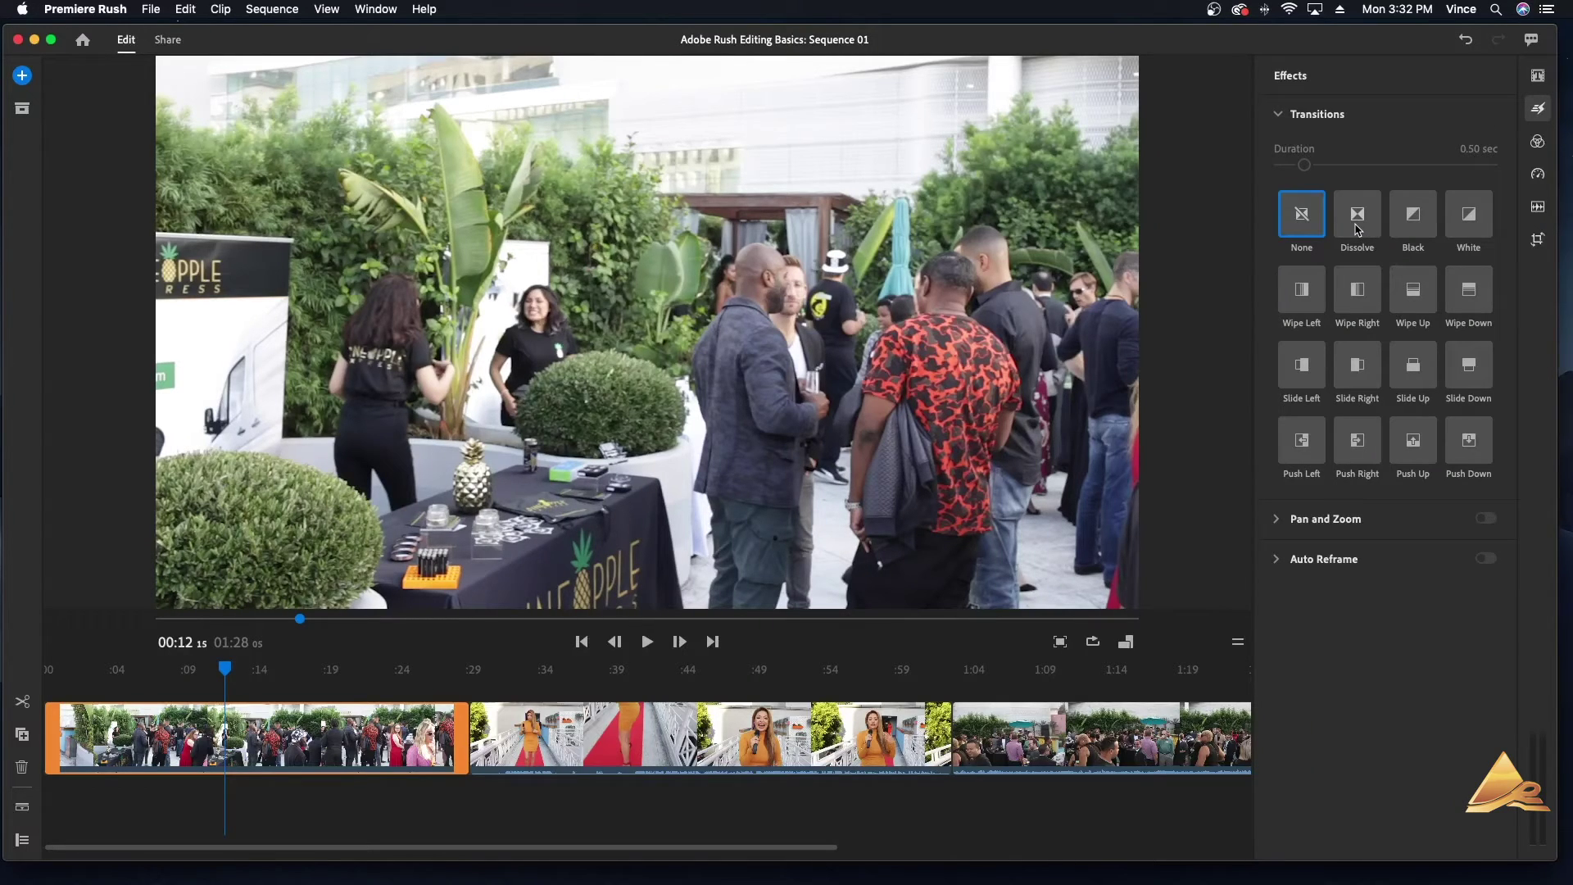
{"action": "left_click", "coordinate": [1357, 230]}
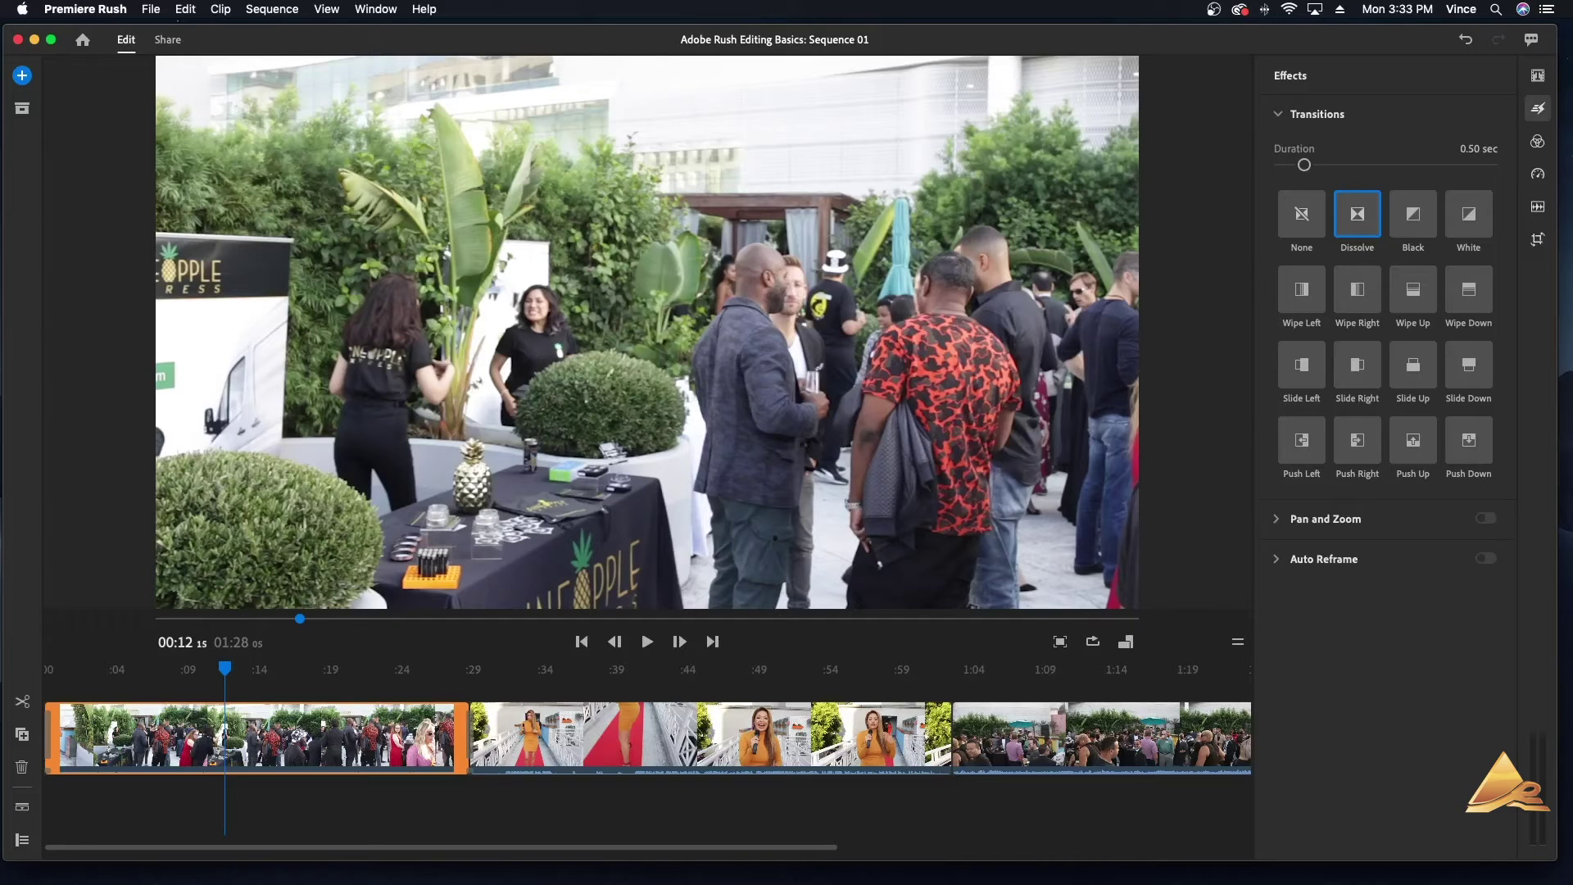
{"action": "left_click_drag", "start_coordinate": [143, 685], "coordinate": [458, 685]}
{"action": "key", "text": "space"}
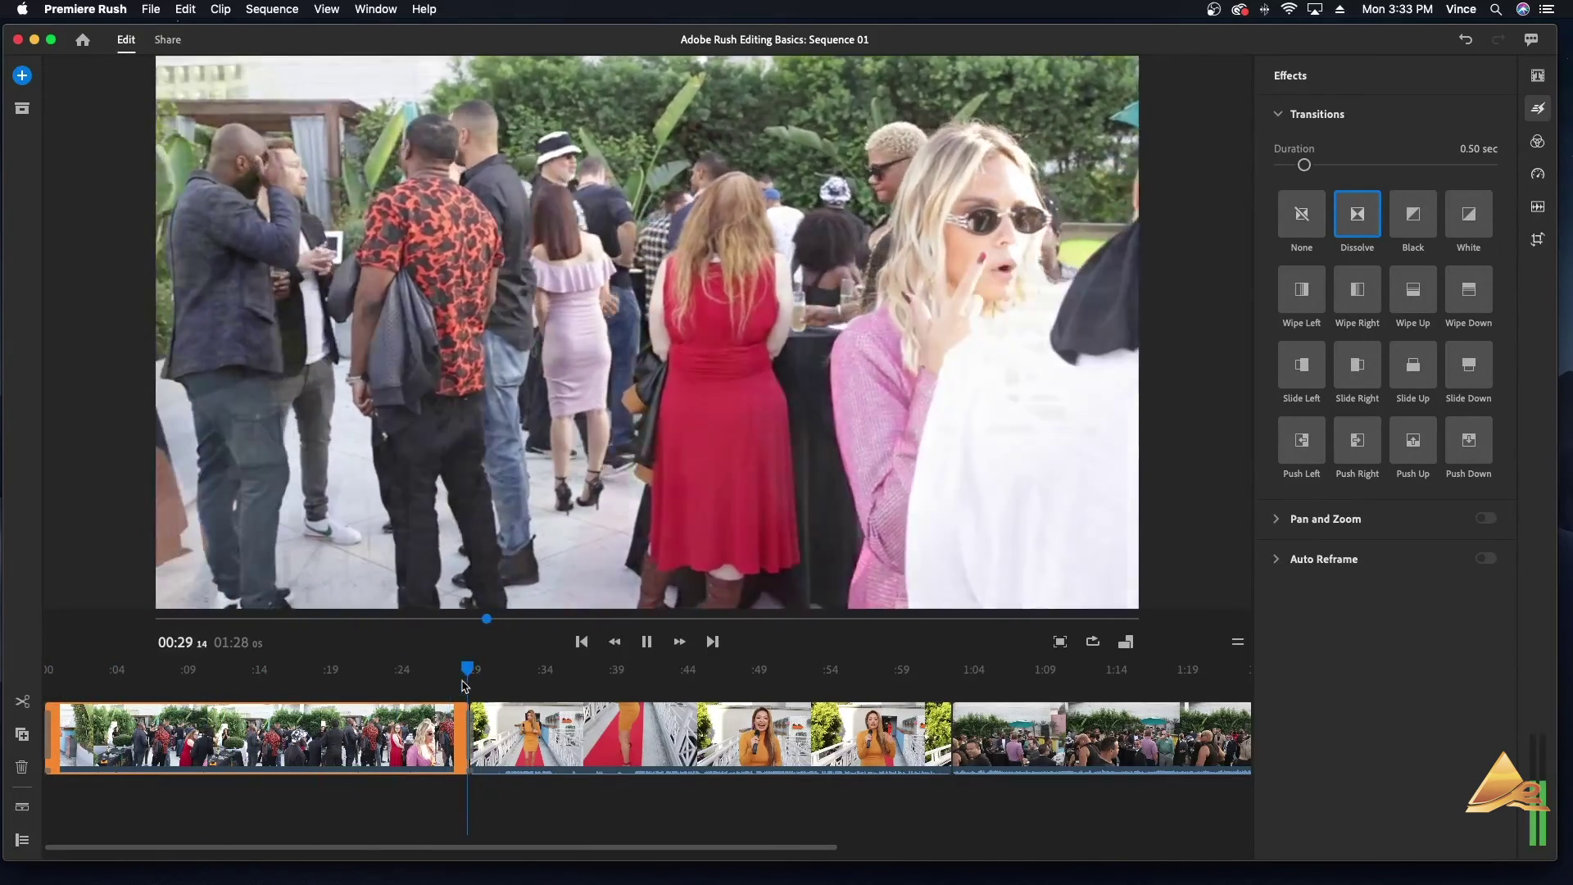
{"action": "key", "text": "space"}
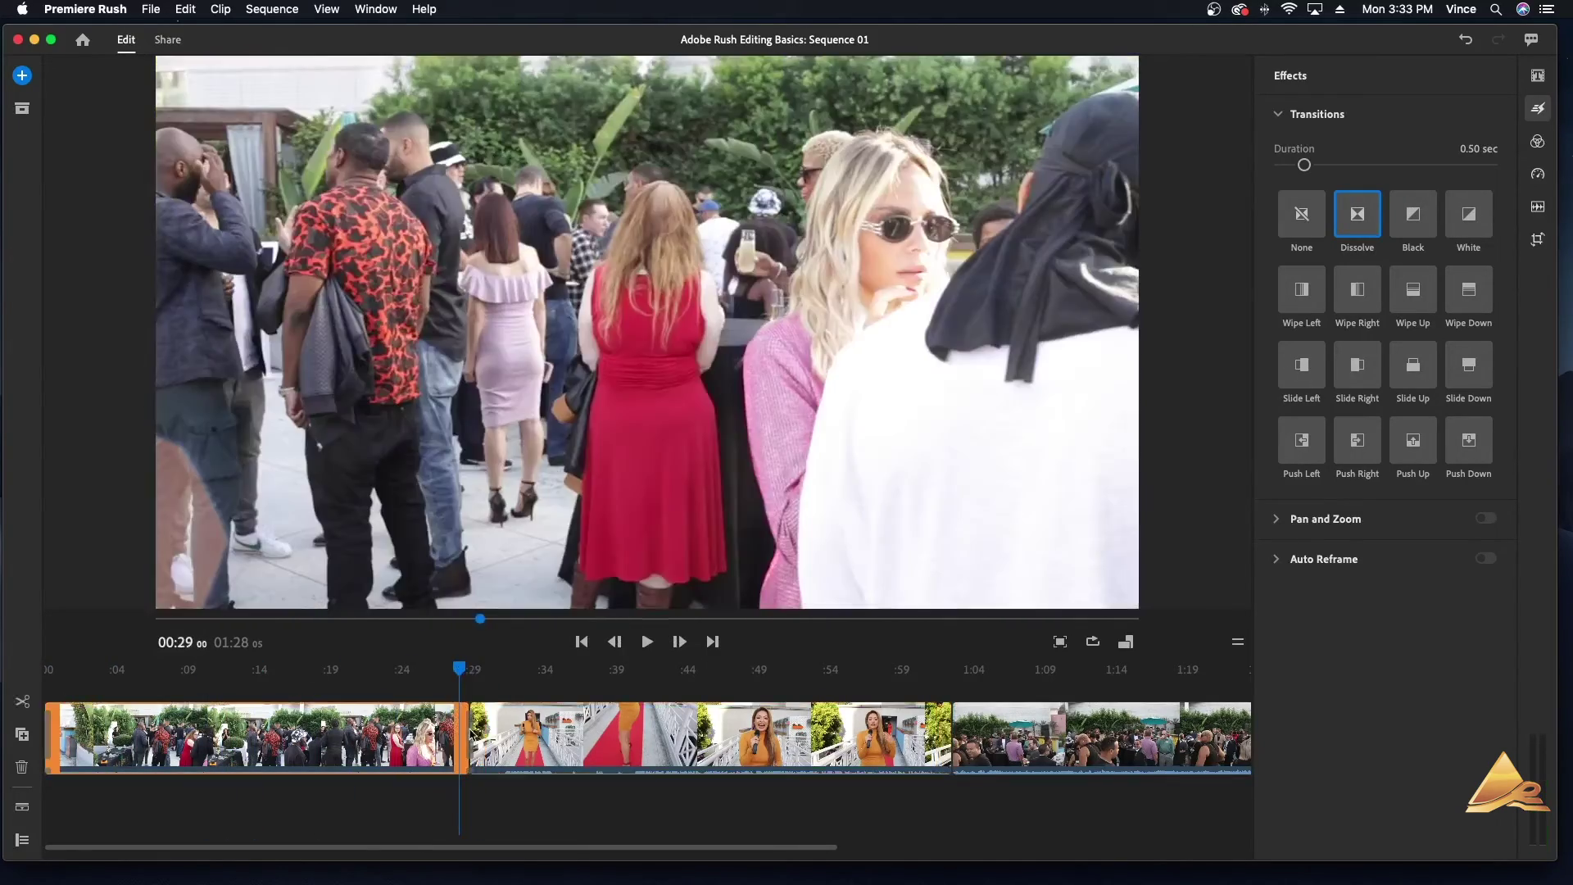
{"action": "left_click", "coordinate": [471, 736]}
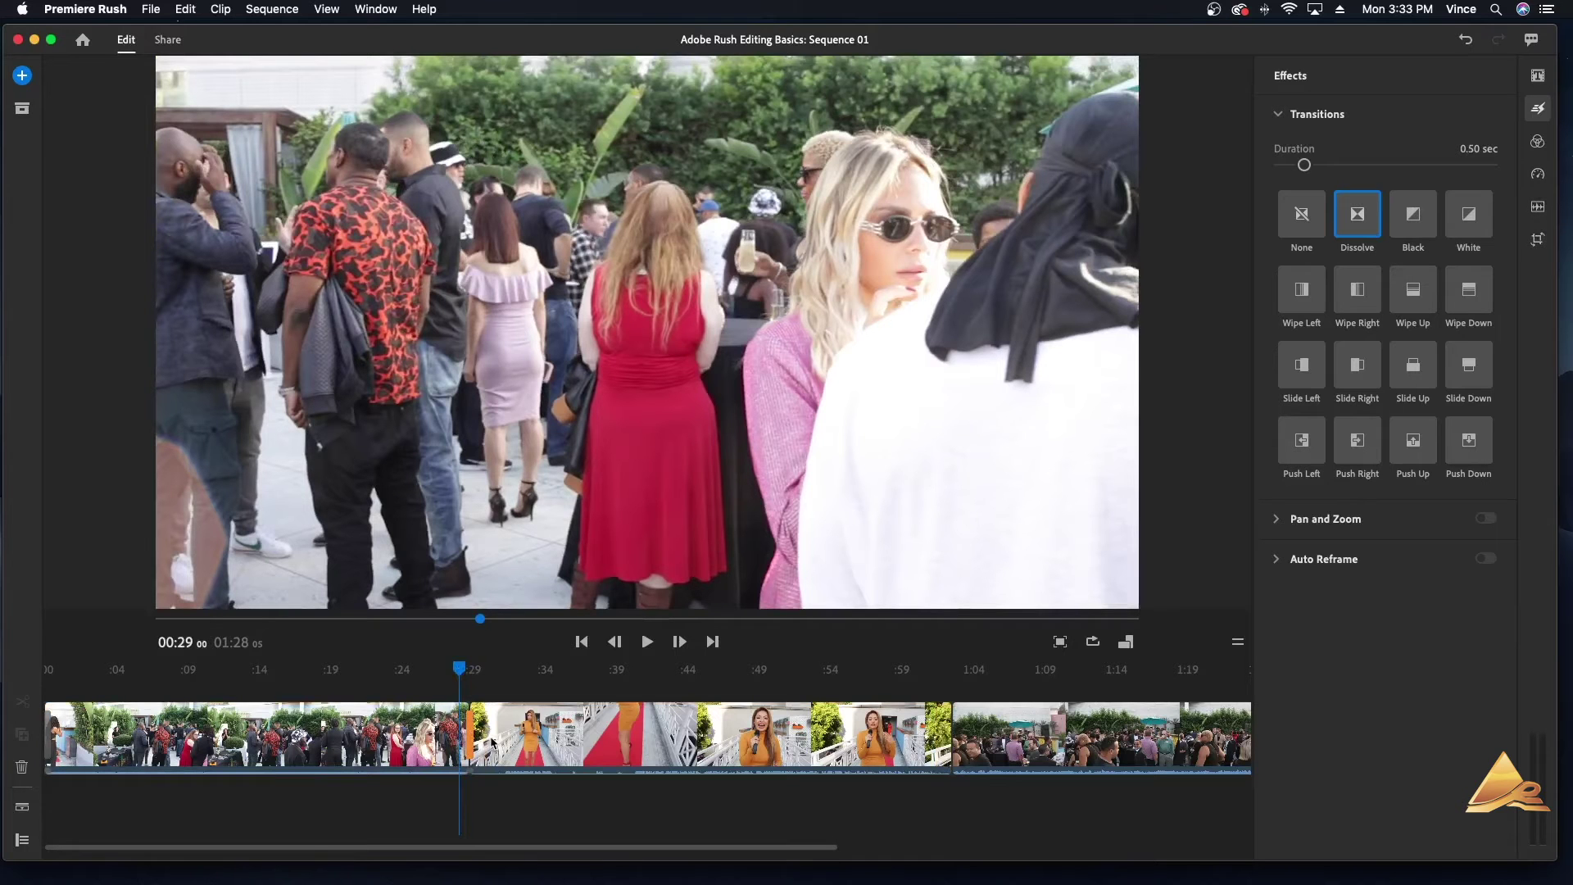
{"action": "left_click", "coordinate": [492, 741]}
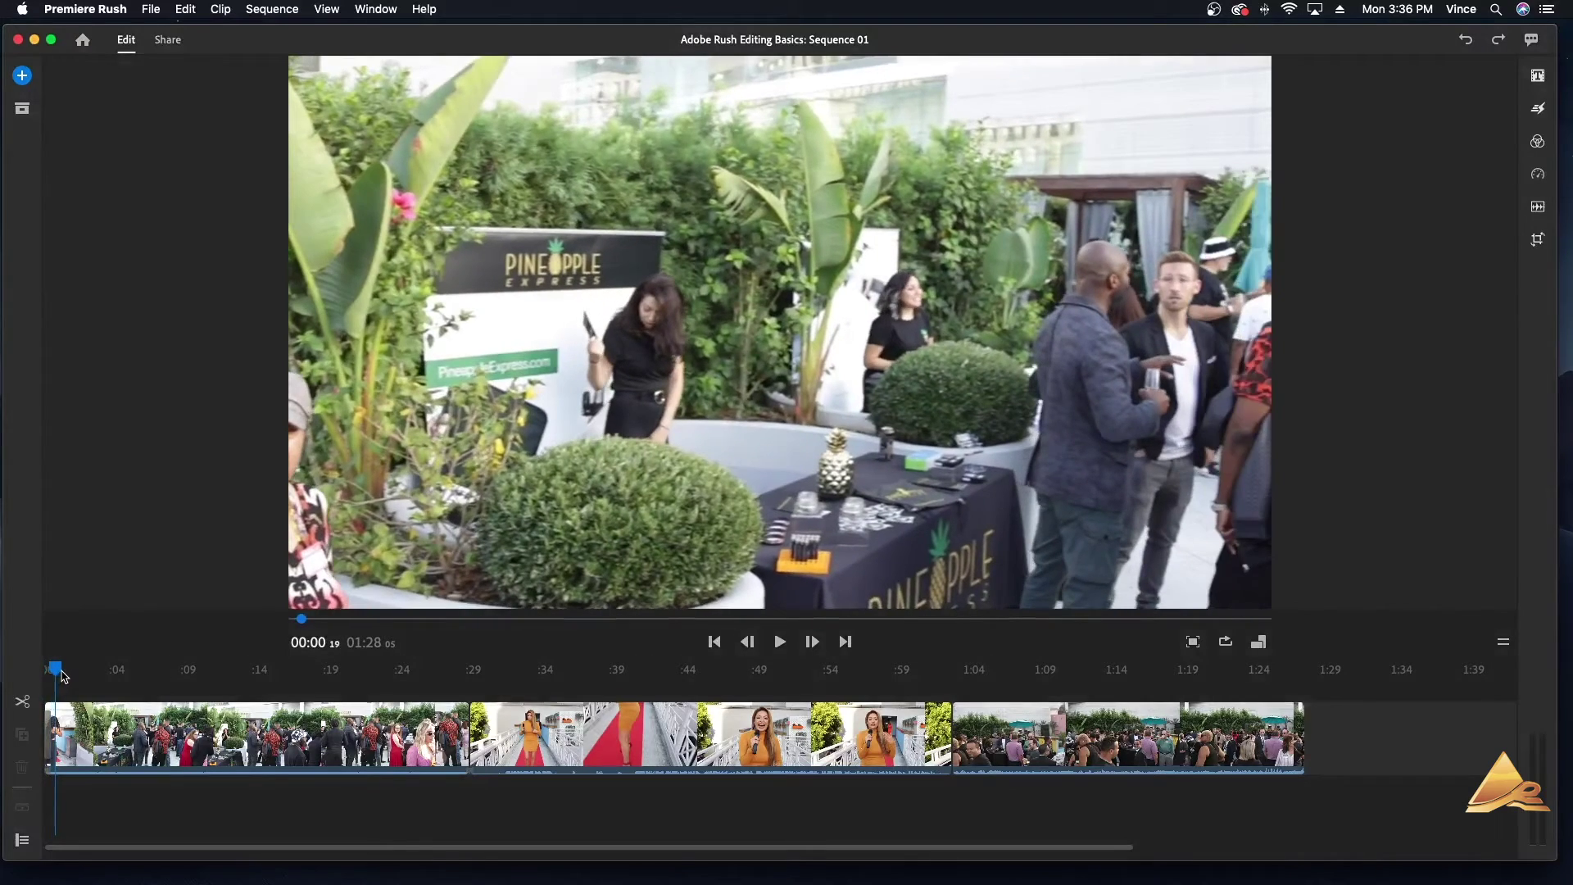
- Add a Basic Default Title at the start of the sequence
{"action": "left_click_drag", "start_coordinate": [64, 675], "coordinate": [47, 673]}
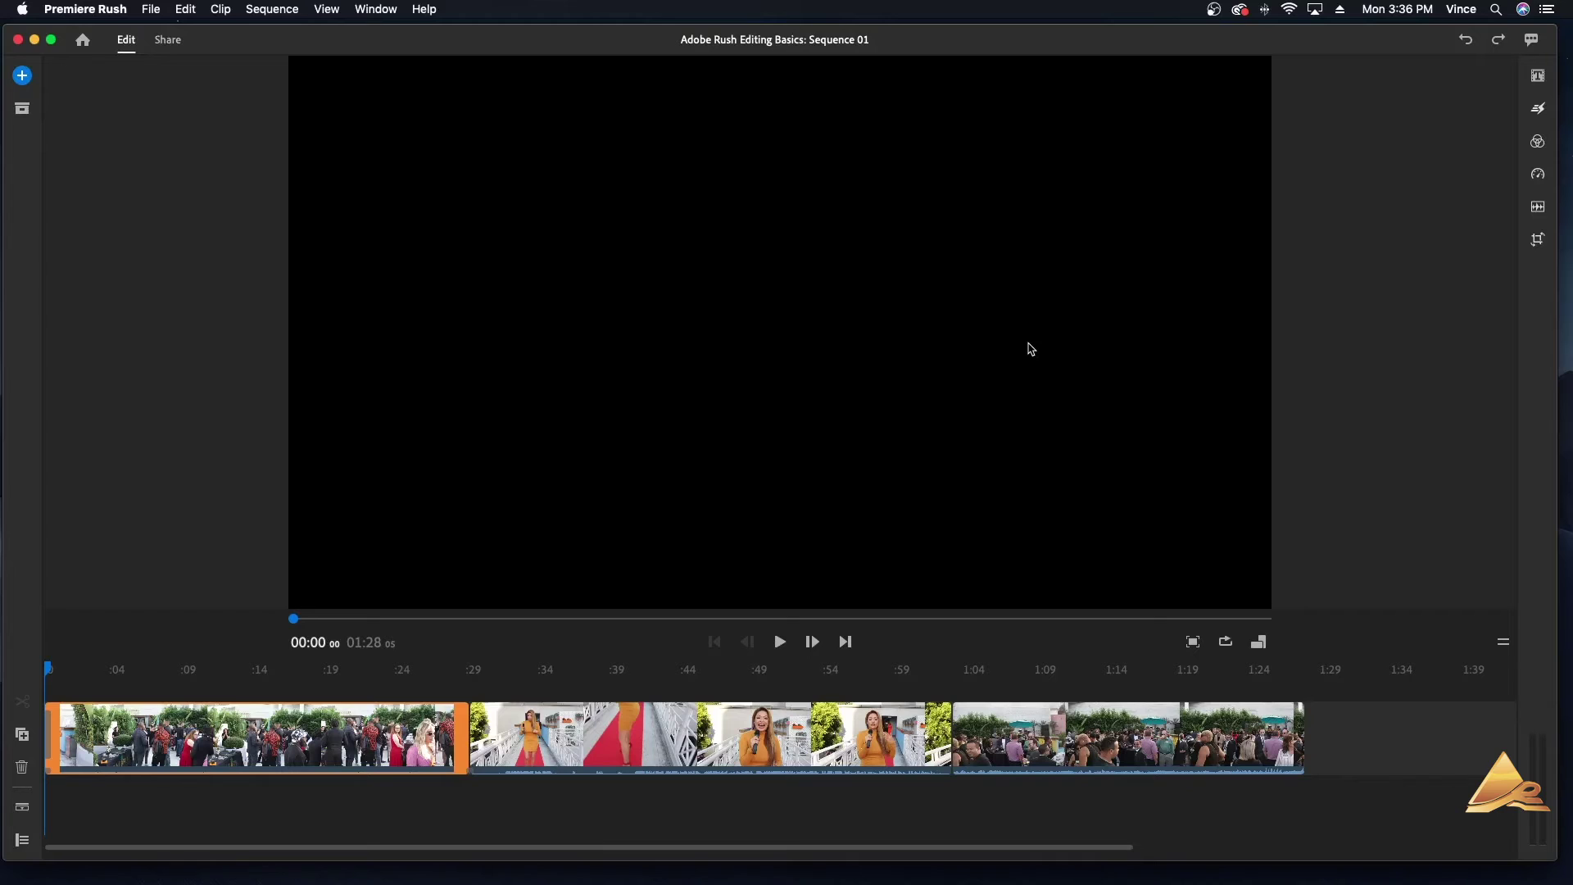
{"action": "left_click", "coordinate": [1539, 75]}
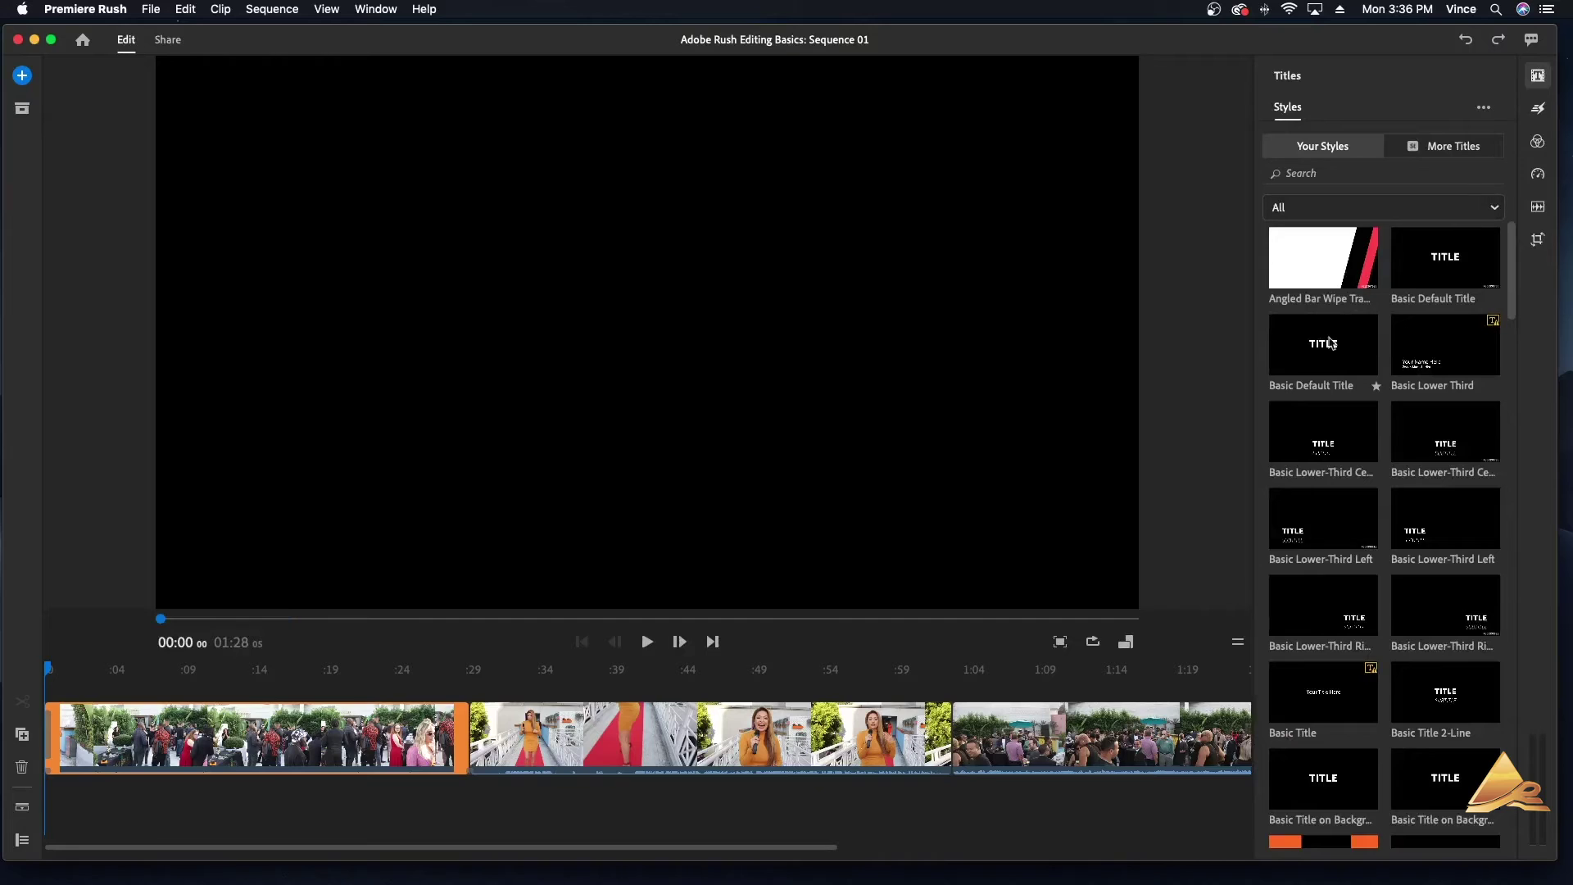
{"action": "left_click_drag", "start_coordinate": [1329, 352], "coordinate": [275, 541]}
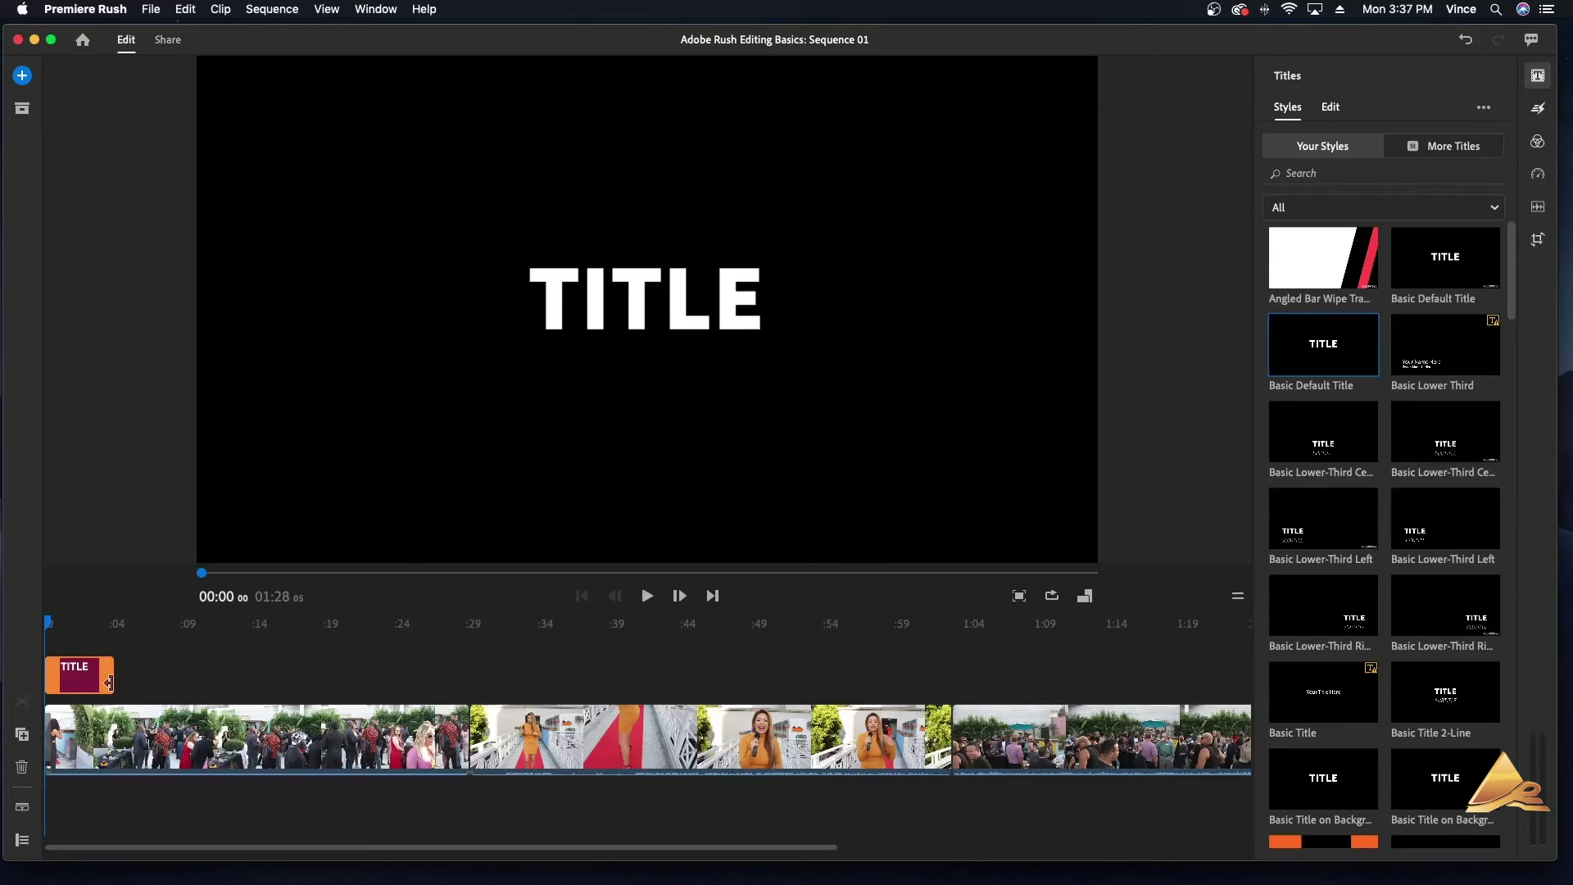
- Shorten the title clip, retype its text as 'Coolest Event Ever!', and select the three event clips
{"action": "left_click_drag", "start_coordinate": [107, 682], "coordinate": [80, 676]}
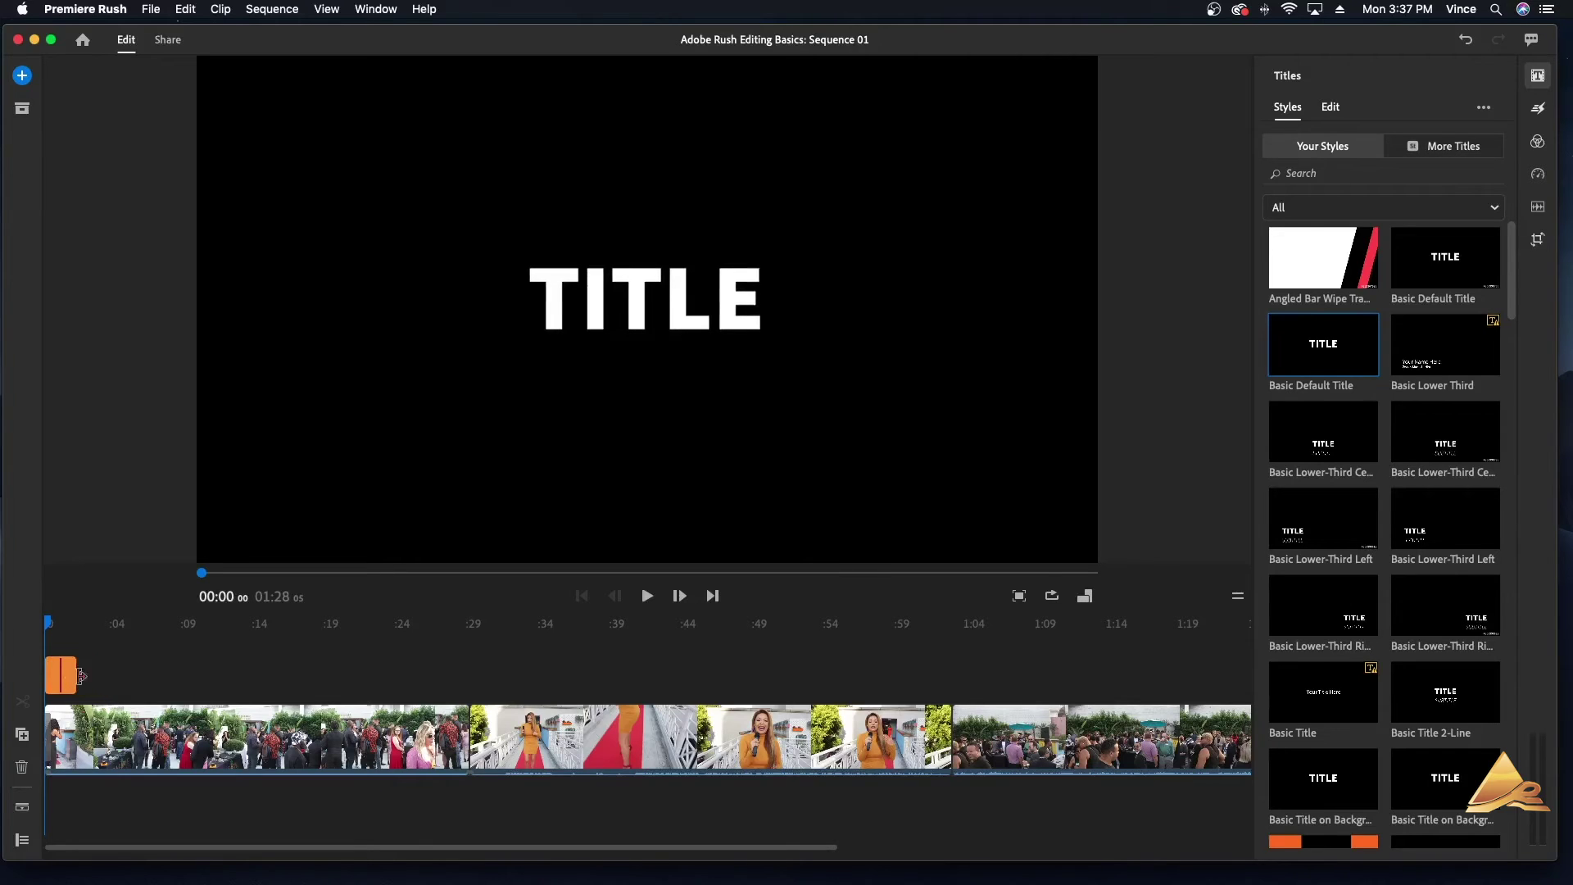
{"action": "double_click", "coordinate": [632, 324]}
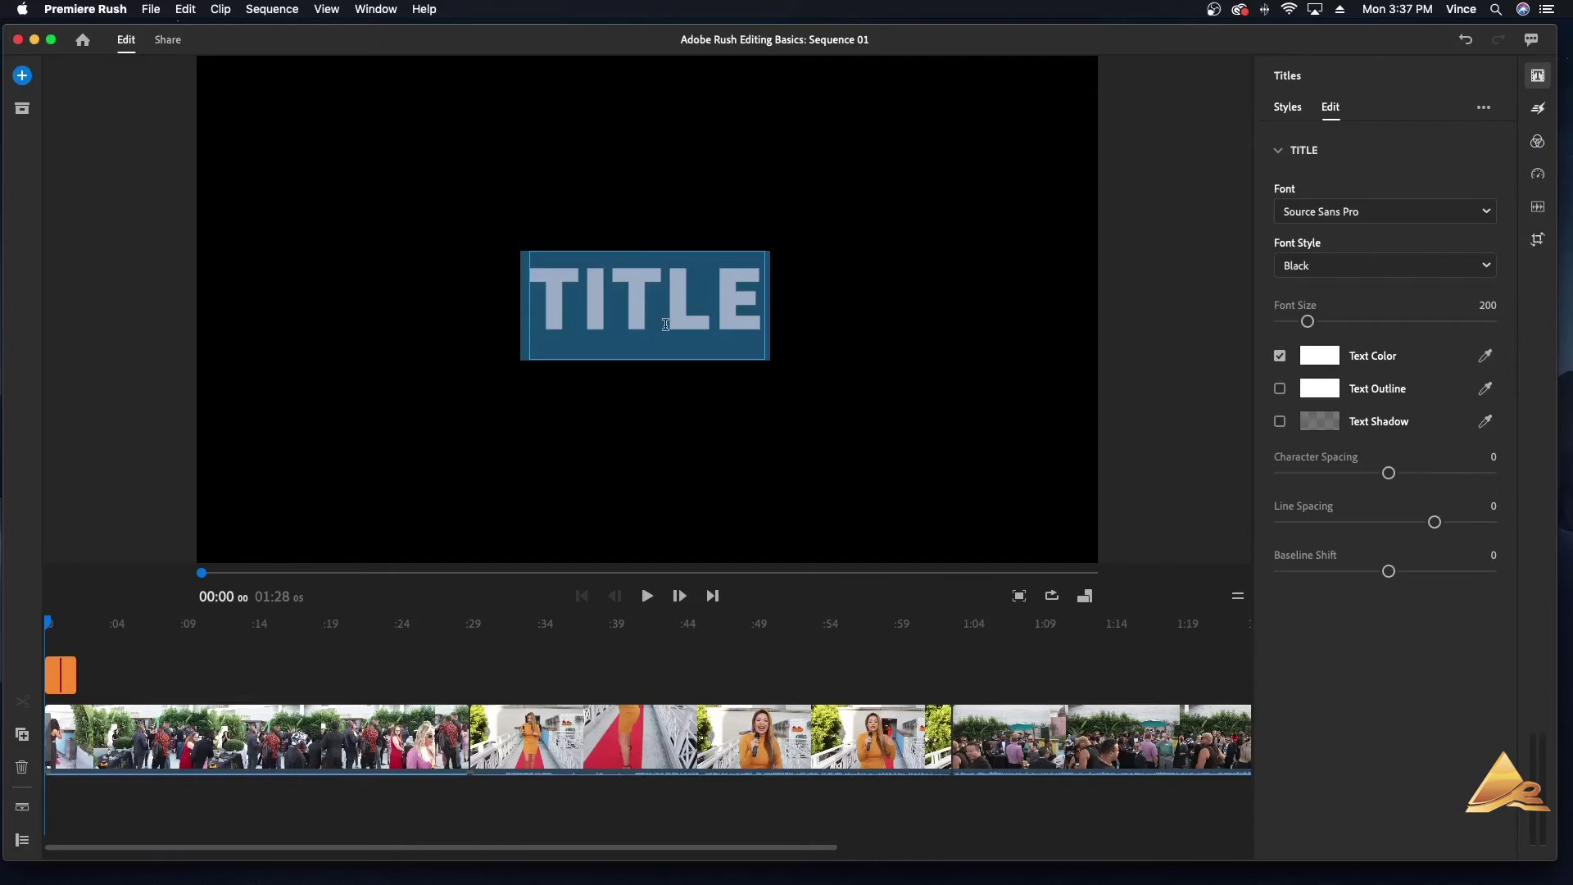
{"action": "type", "text": "Coolest"}
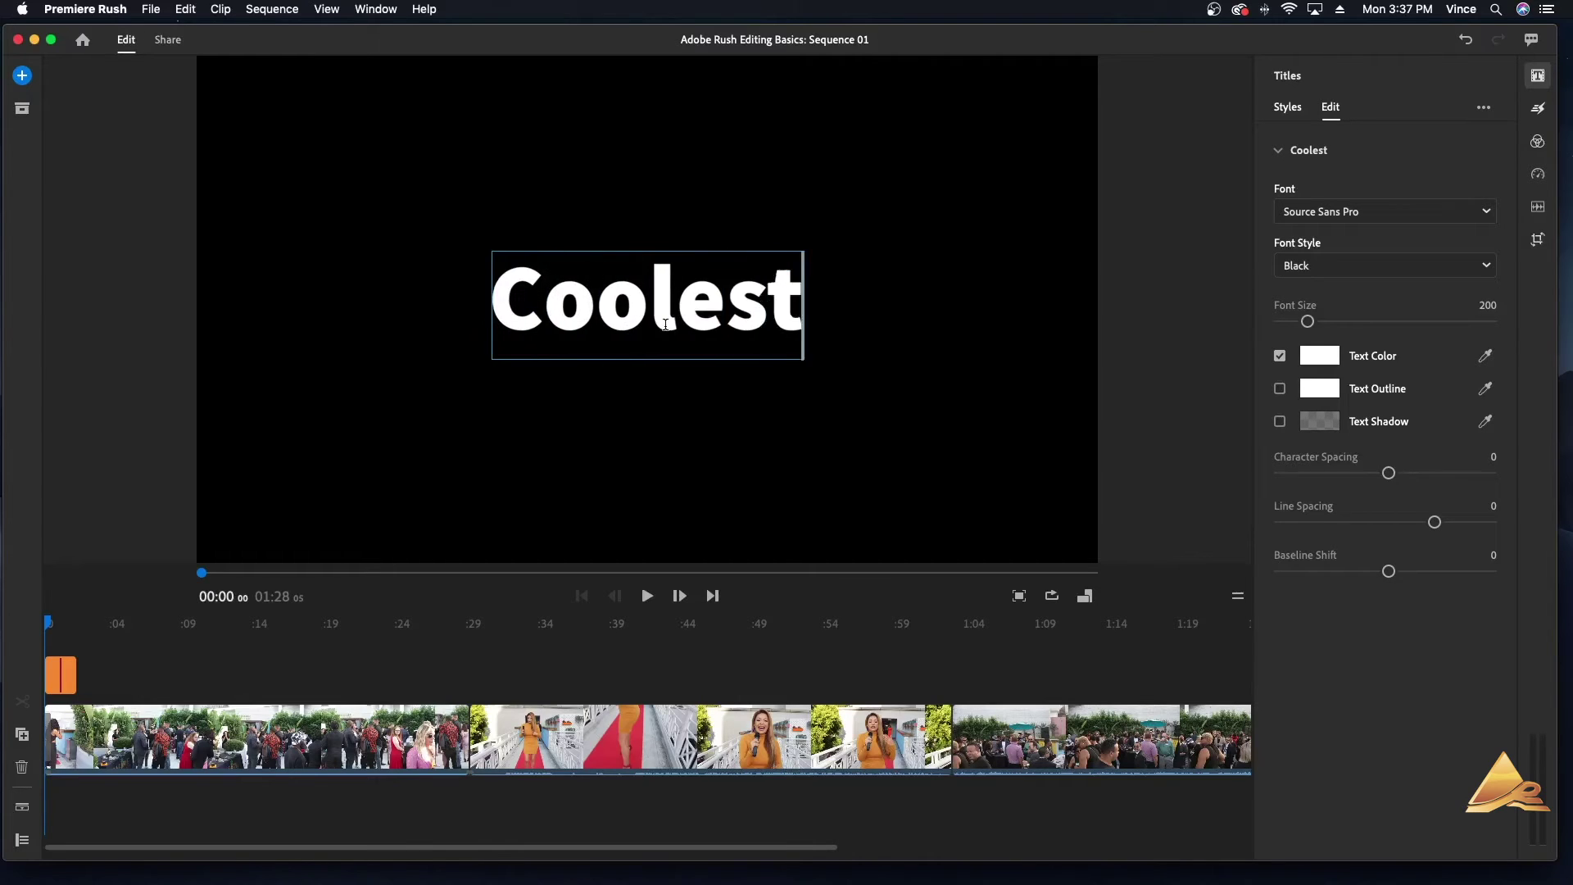
{"action": "type", "text": " Event Ever"}
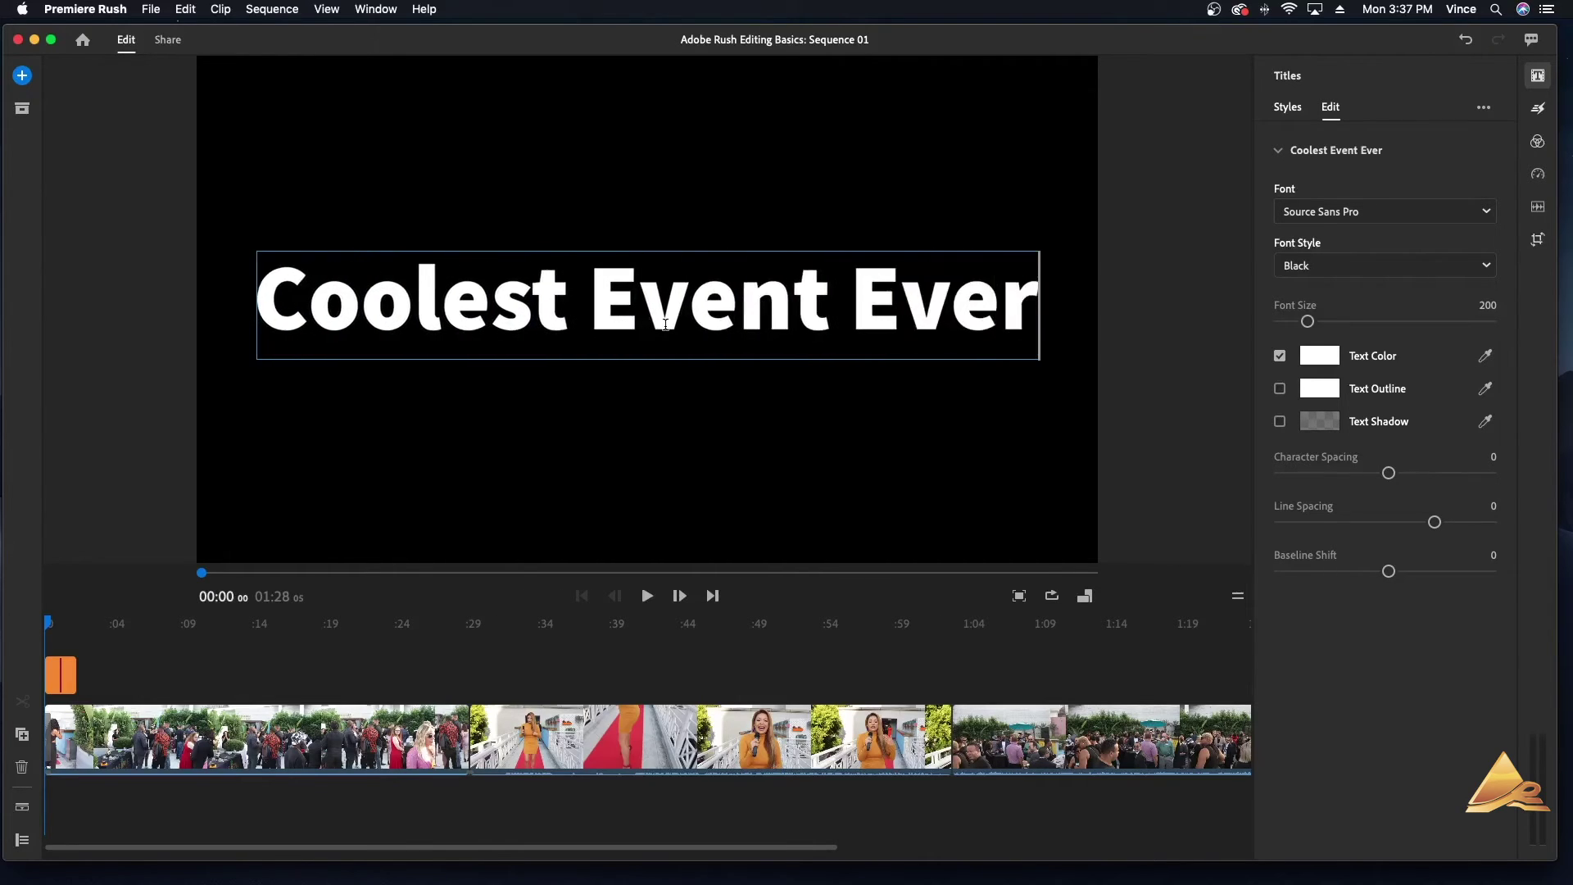
{"action": "type", "text": "!"}
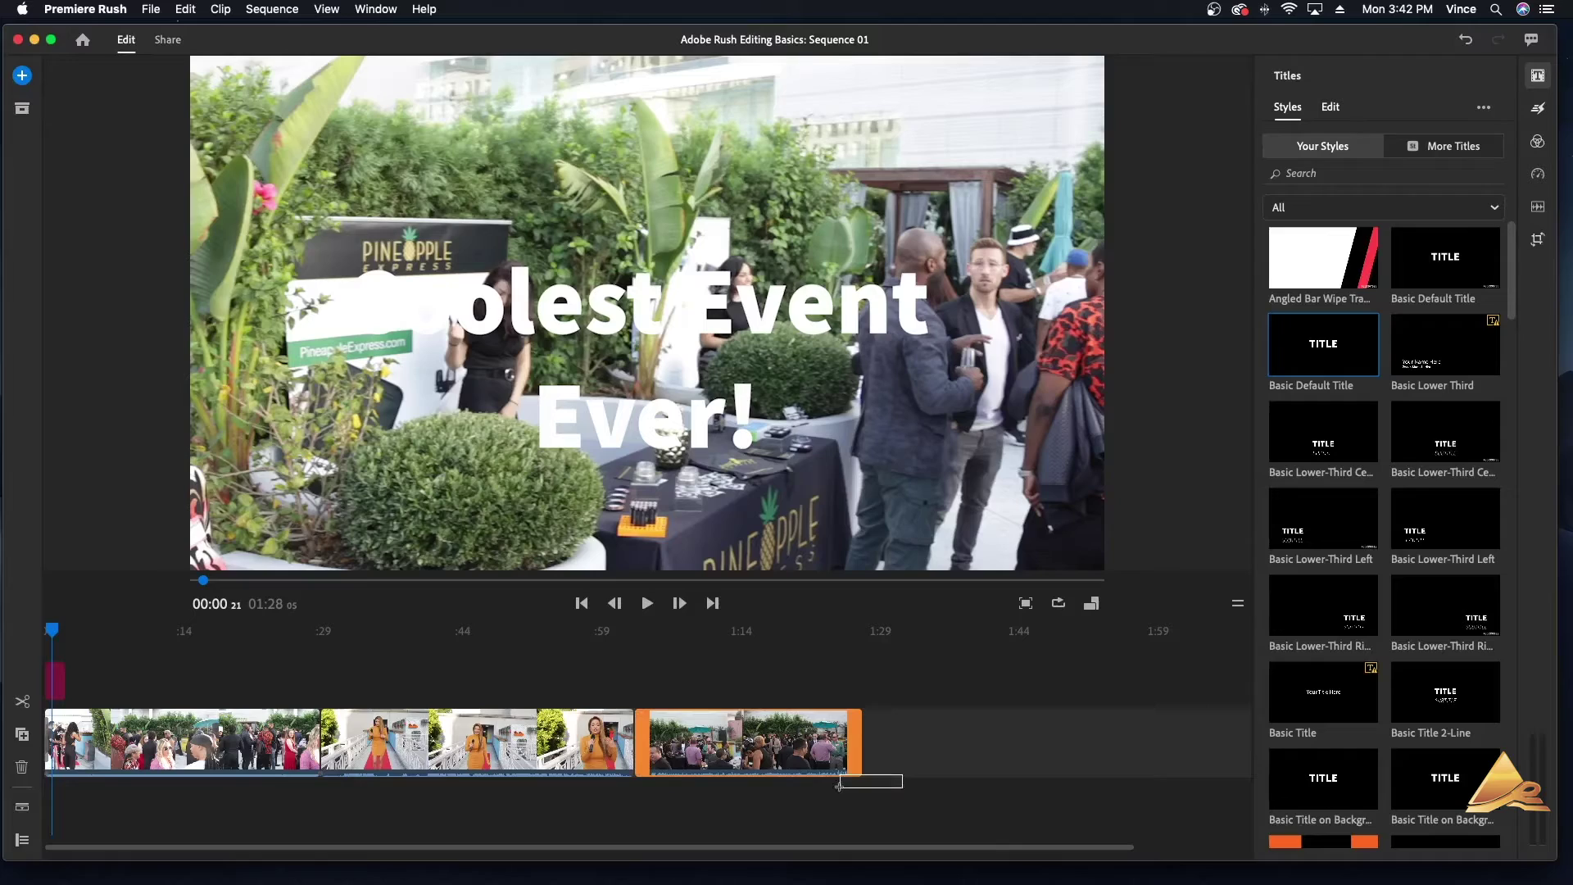
{"action": "left_click_drag", "start_coordinate": [903, 775], "coordinate": [118, 801]}
- Set the clip volume of the selected event clips to 58
{"action": "left_click", "coordinate": [22, 809]}
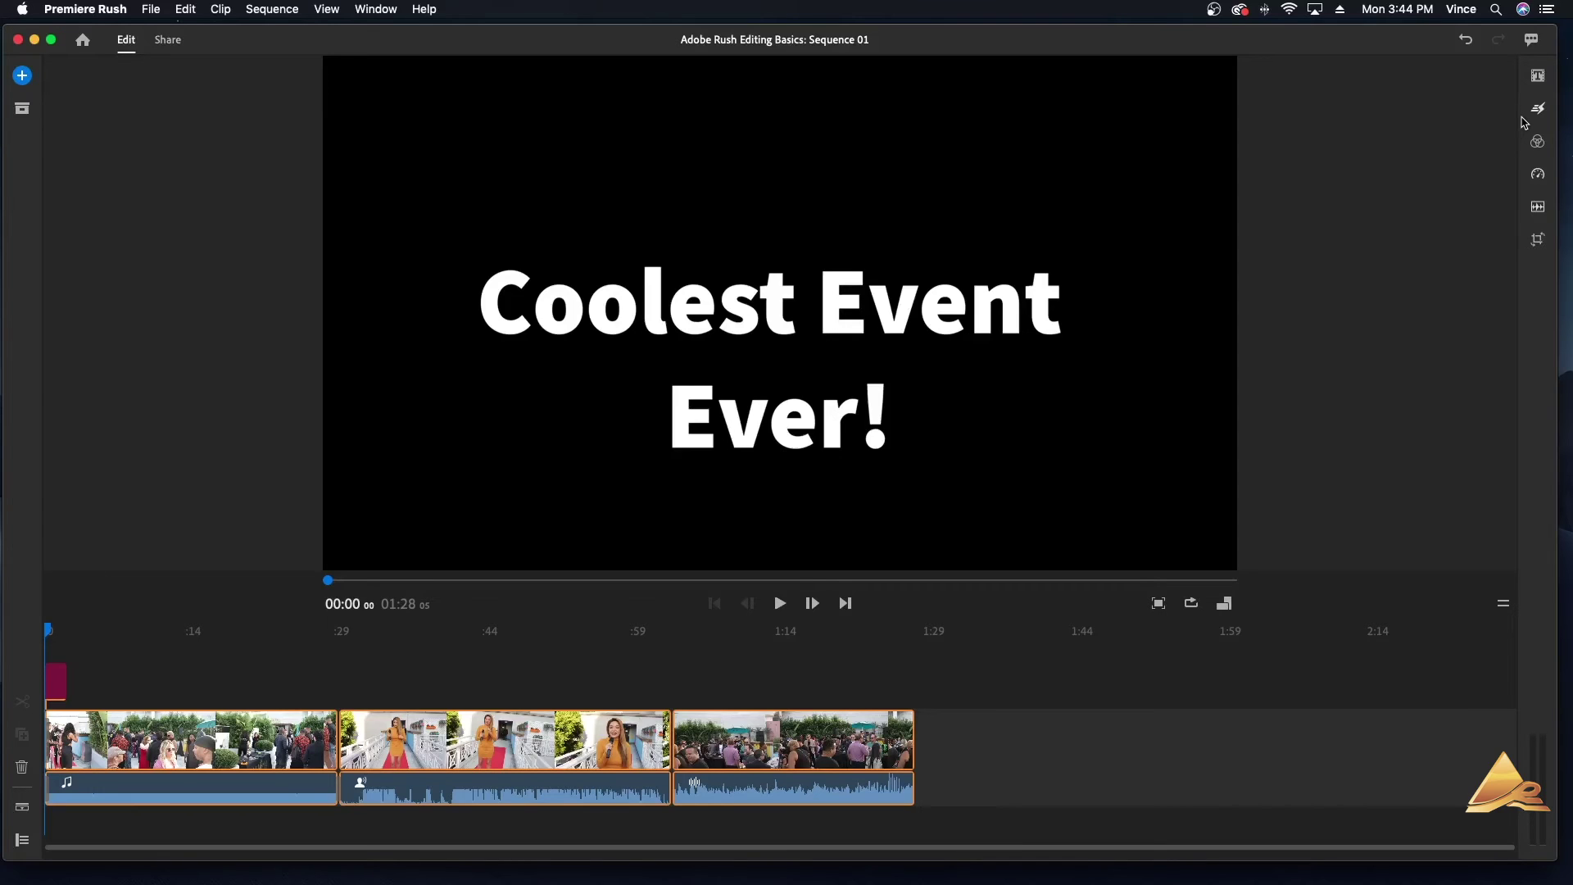
{"action": "left_click", "coordinate": [1538, 207]}
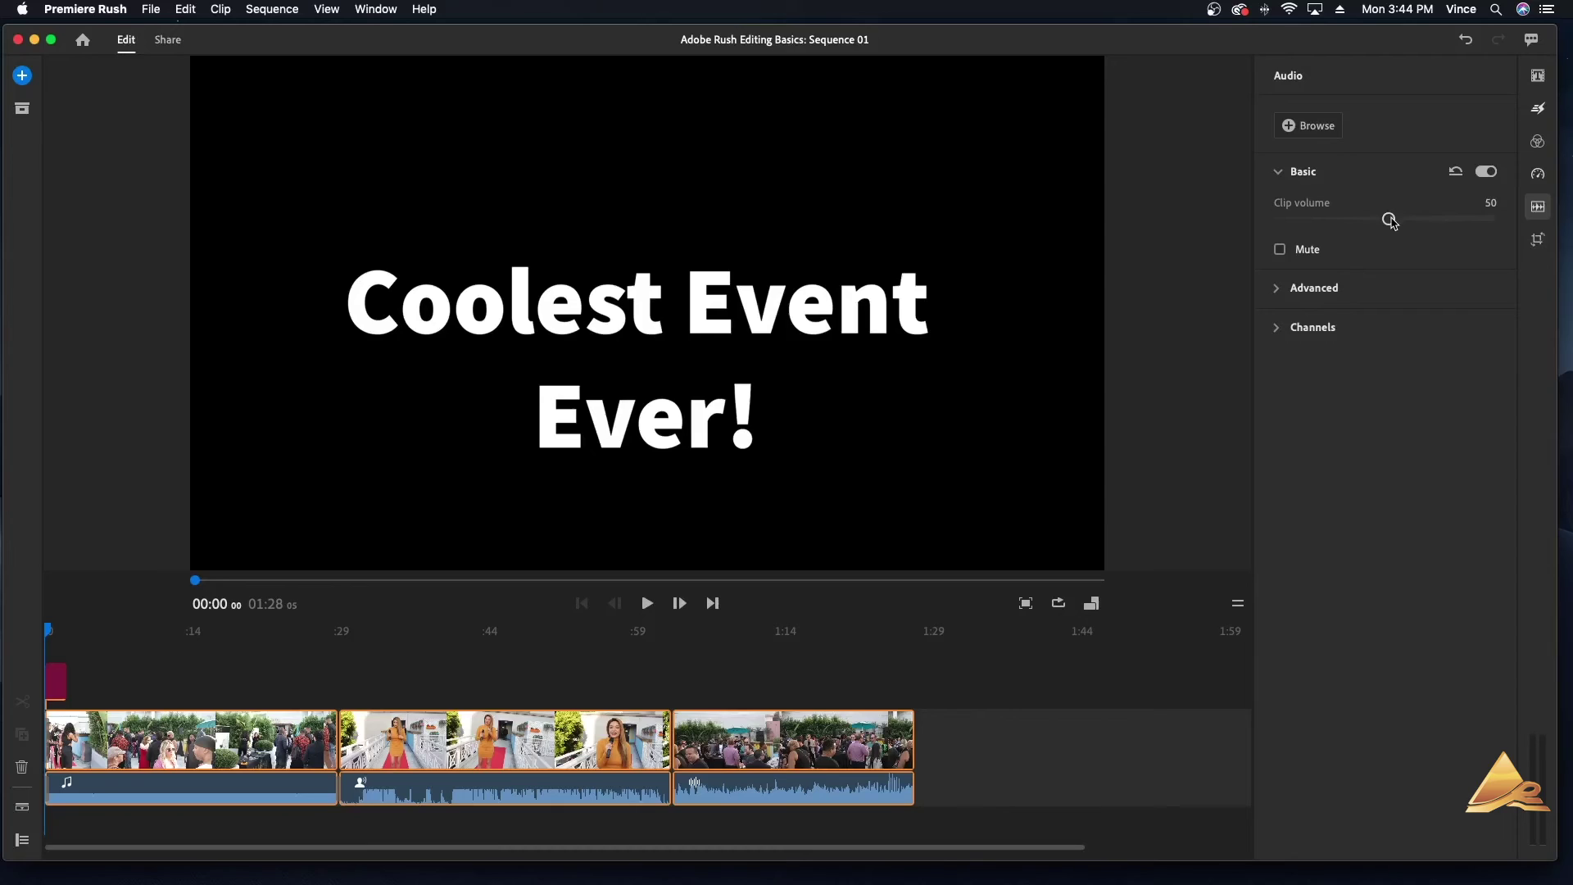
{"action": "left_click_drag", "start_coordinate": [1390, 218], "coordinate": [1491, 234]}
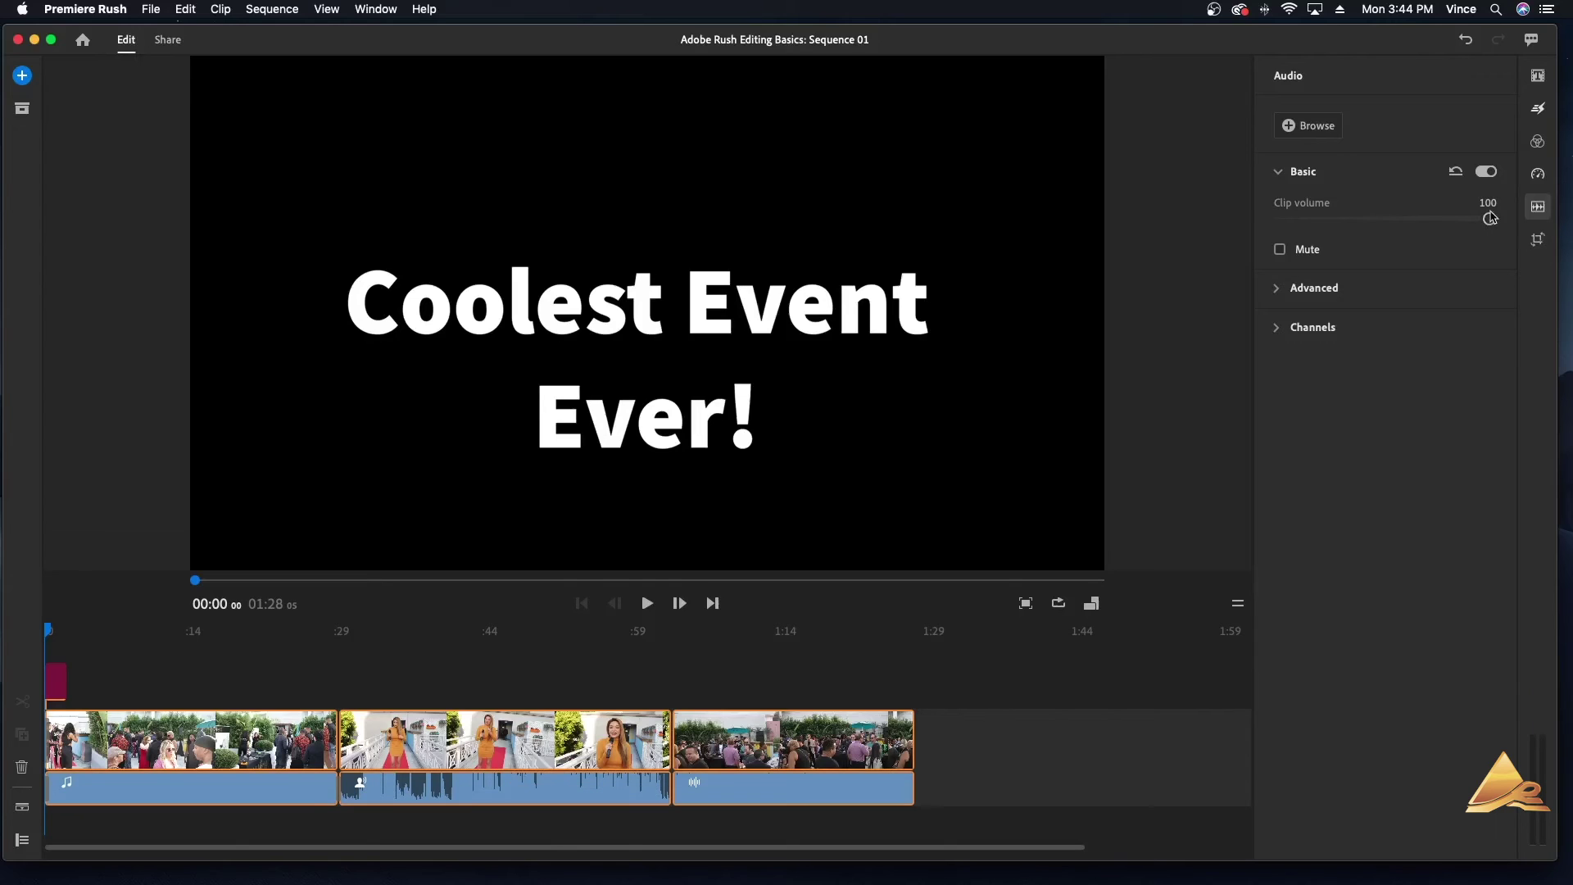
{"action": "left_click", "coordinate": [1483, 202]}
{"action": "type", "text": "58"}
{"action": "key", "text": "Return"}
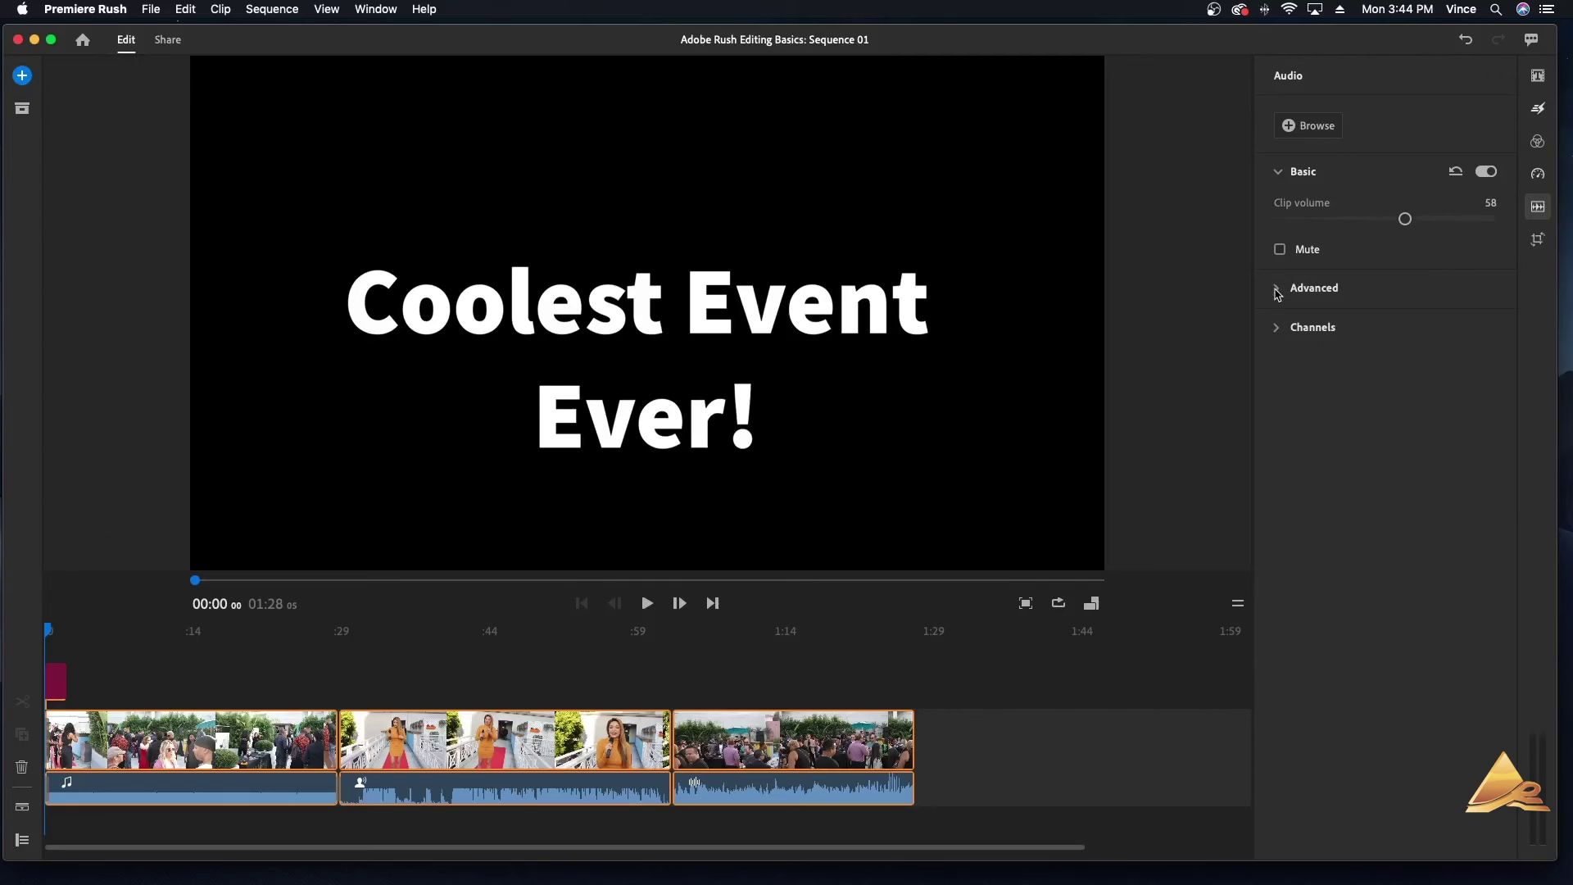
- Browse the Advanced audio options and the audio channel settings
{"action": "left_click", "coordinate": [1276, 290]}
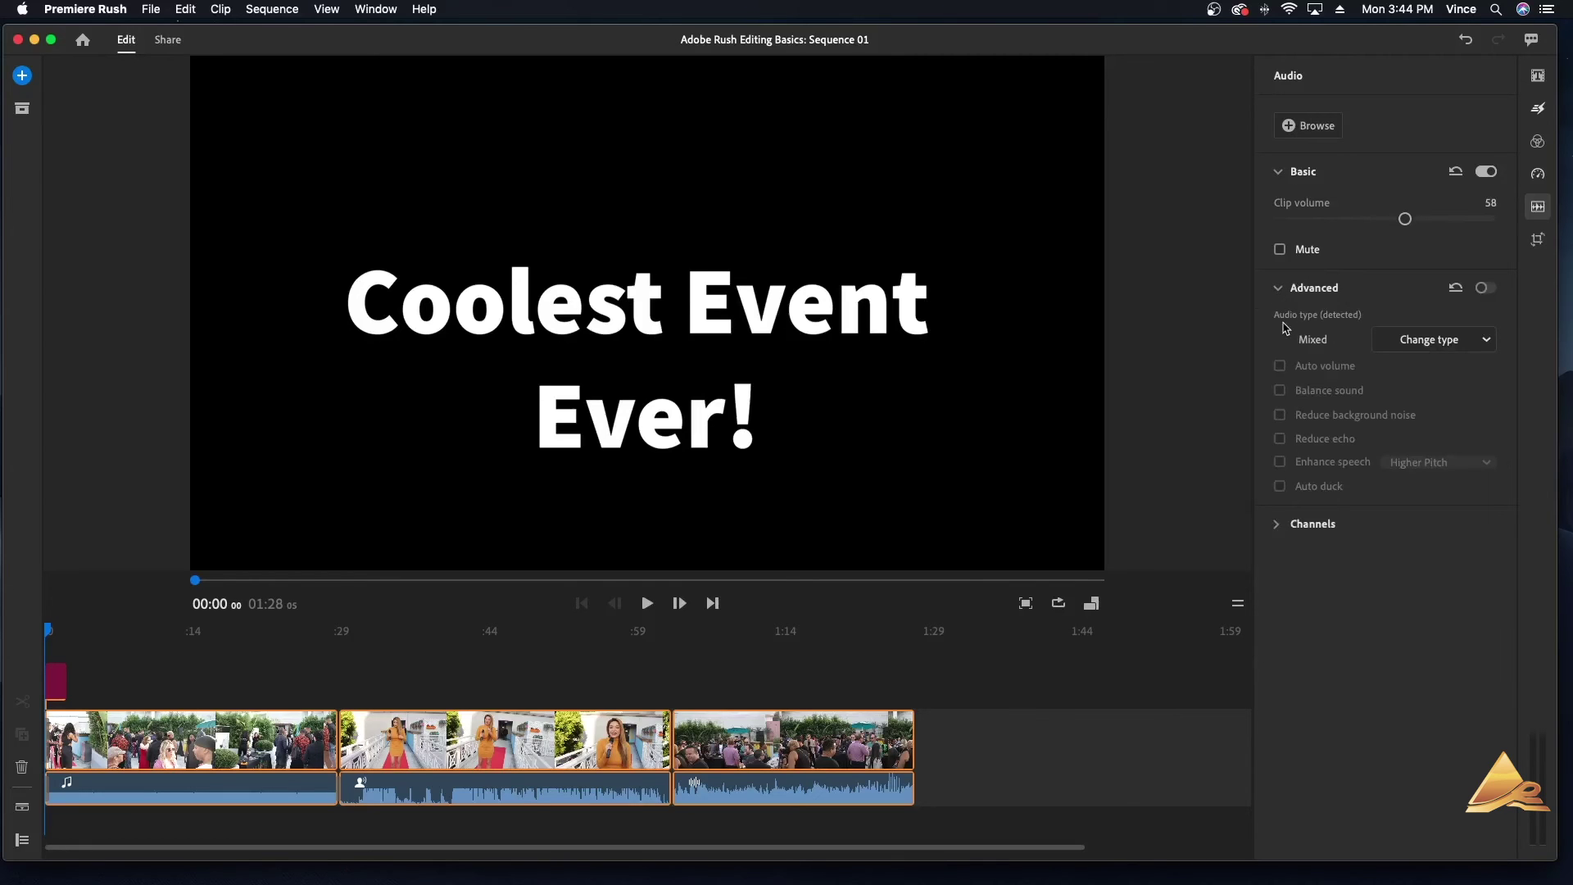
{"action": "left_click", "coordinate": [1487, 341]}
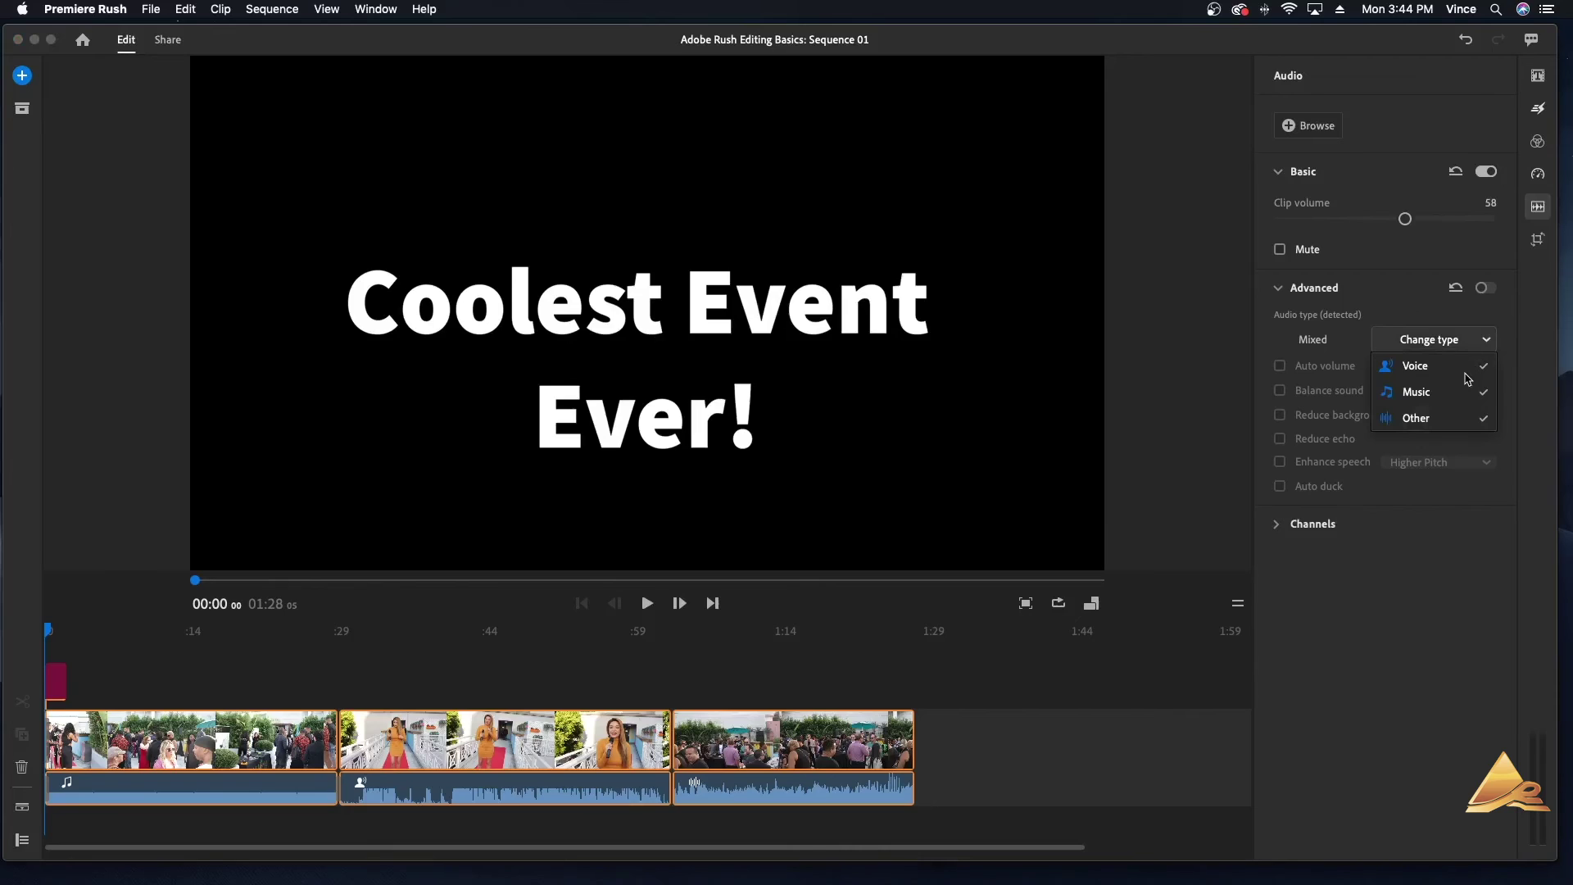
{"action": "left_click", "coordinate": [1376, 304]}
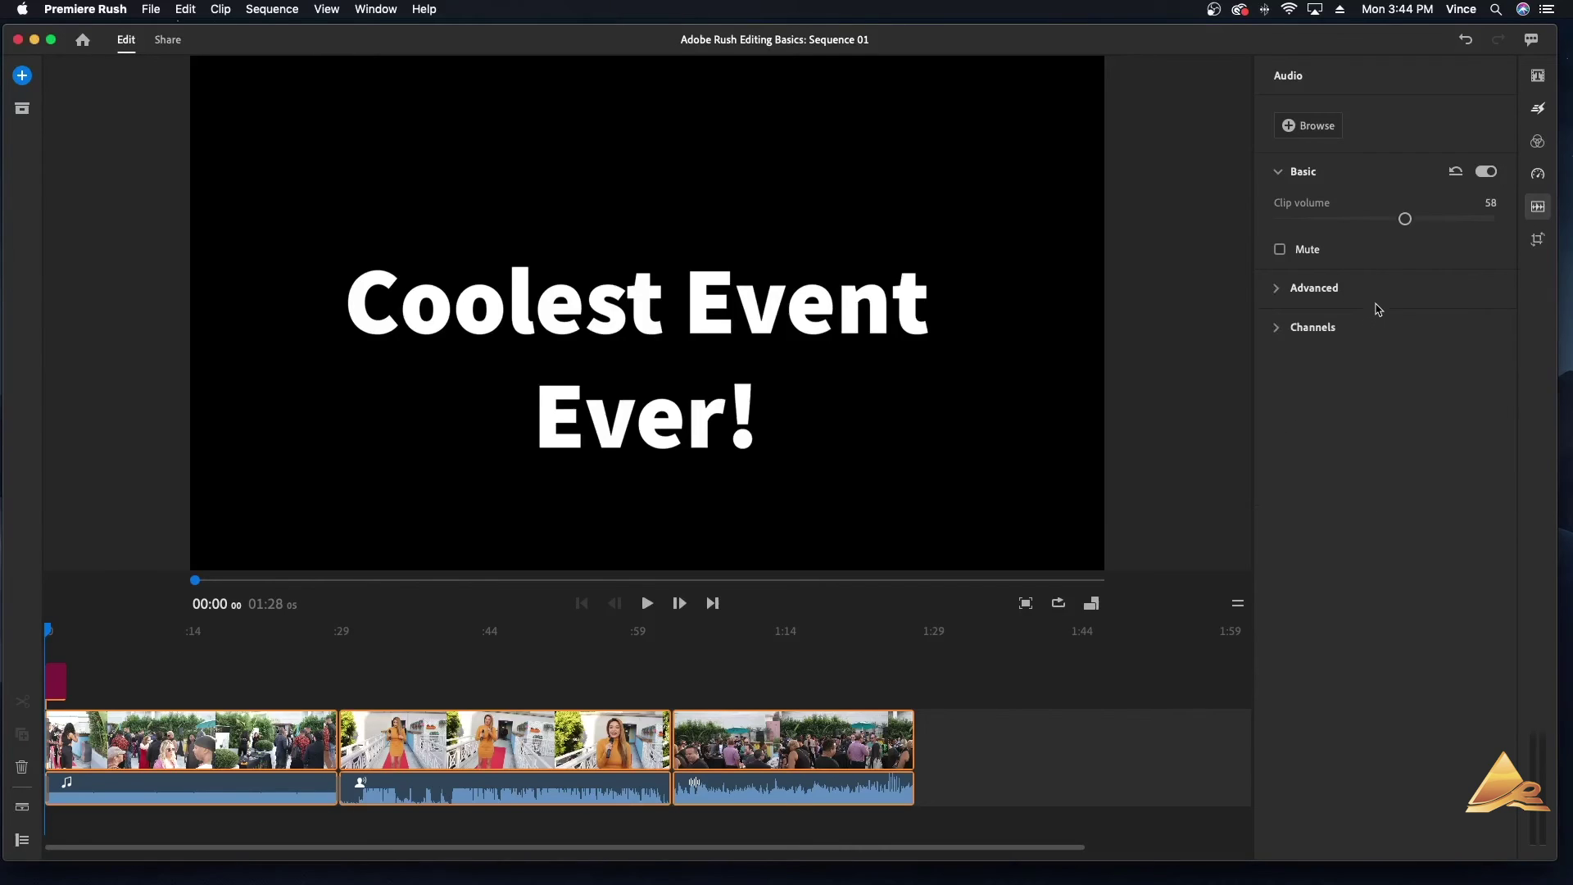
{"action": "left_click", "coordinate": [1282, 328]}
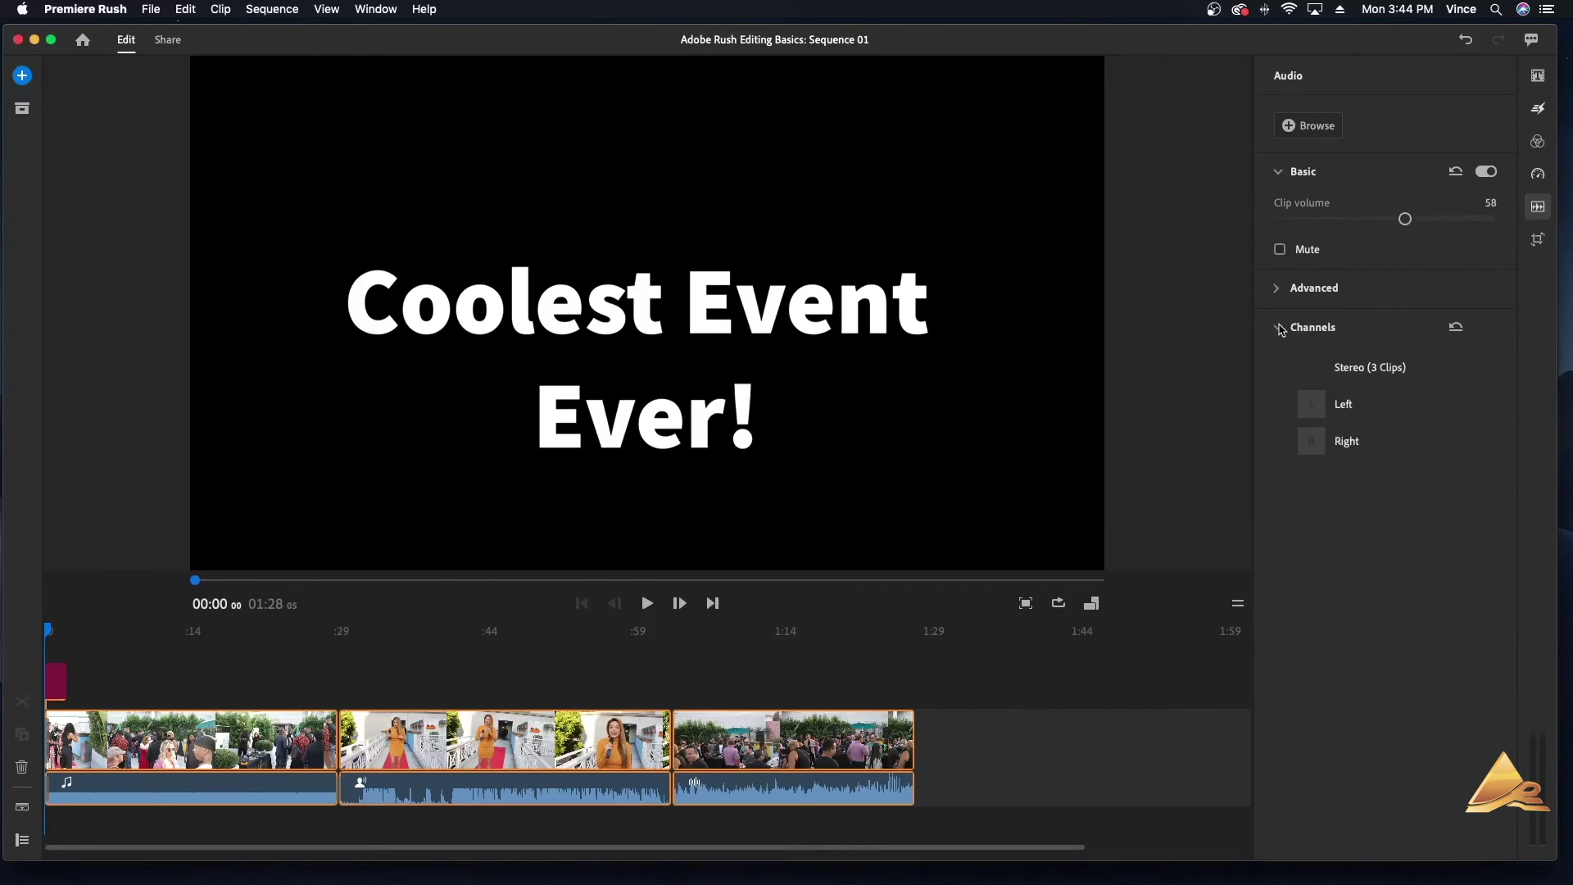
{"action": "left_click", "coordinate": [1281, 328]}
{"action": "left_click", "coordinate": [1276, 296]}
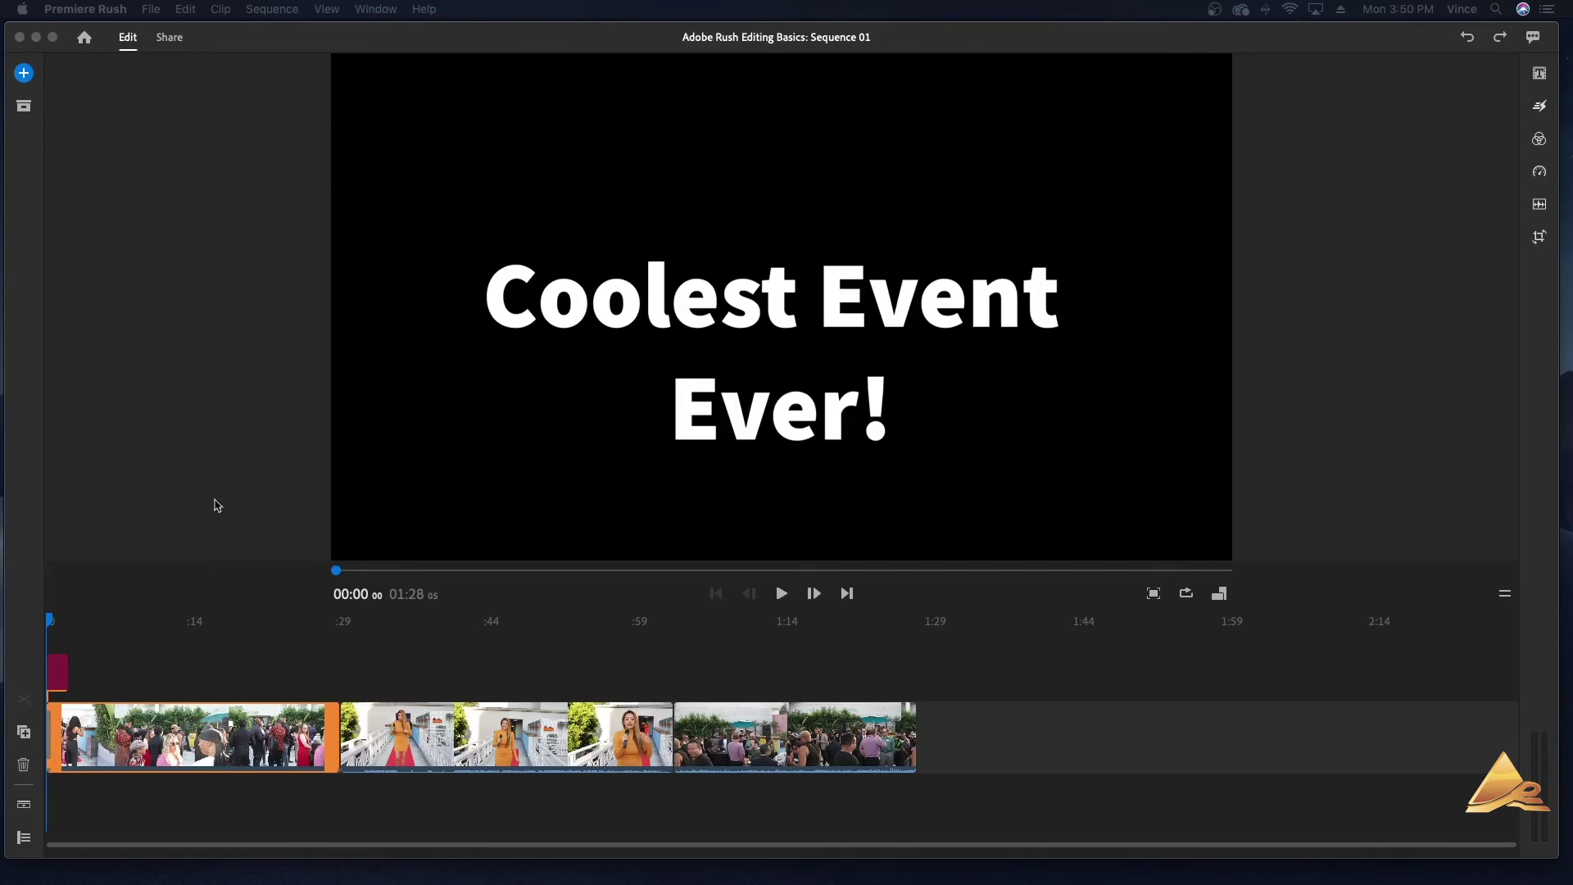
- Name the export file 'Coolest Event Ever!' on the Share page
{"action": "left_click", "coordinate": [171, 39]}
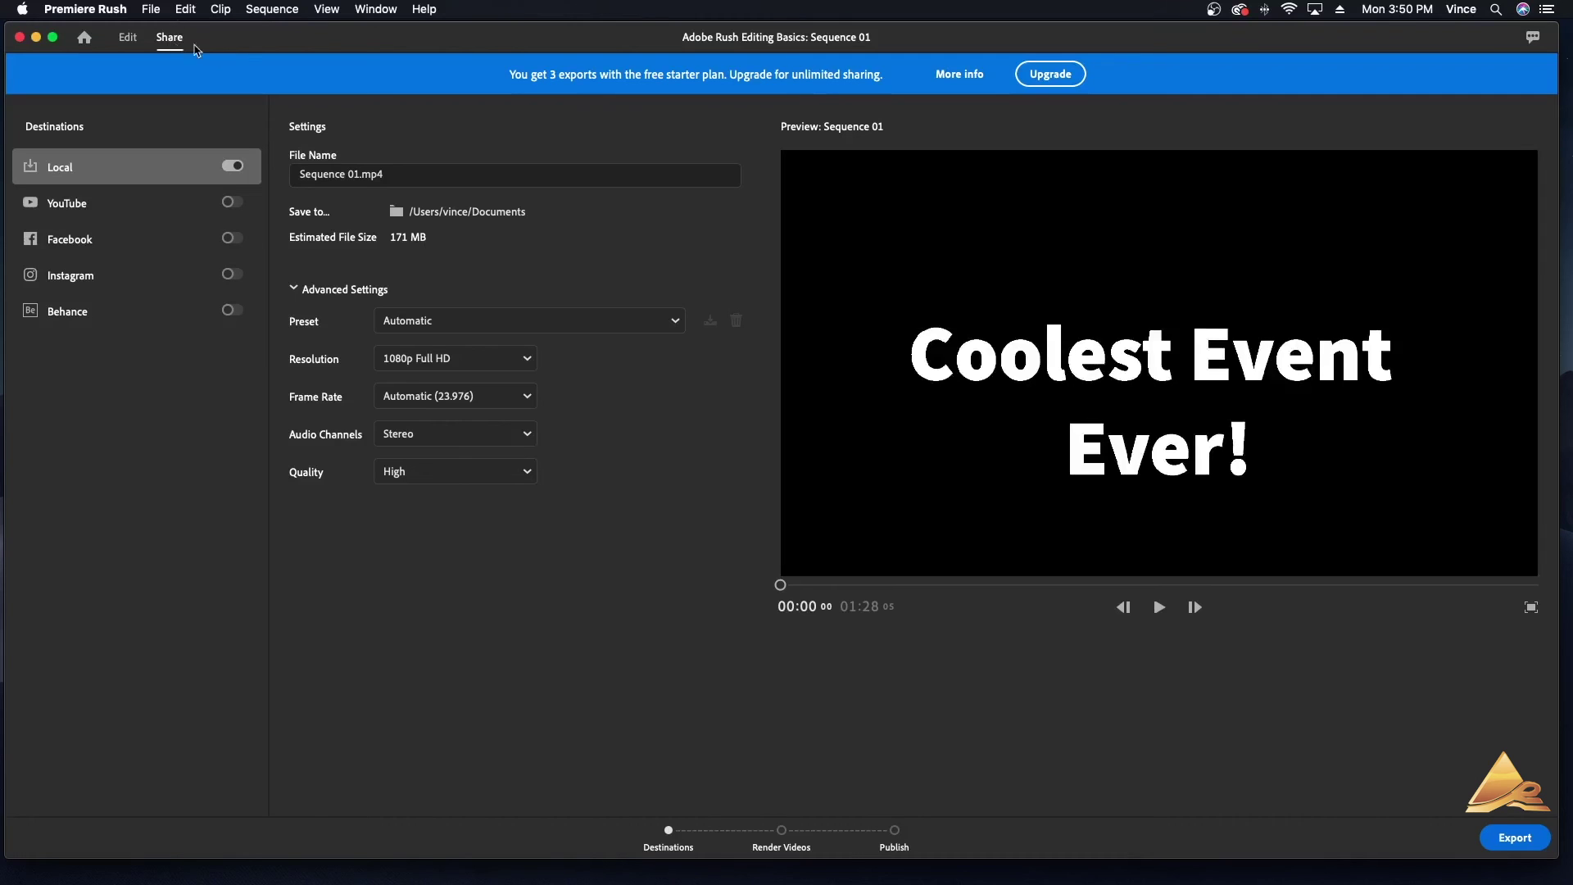
{"action": "left_click_drag", "start_coordinate": [356, 174], "coordinate": [292, 168]}
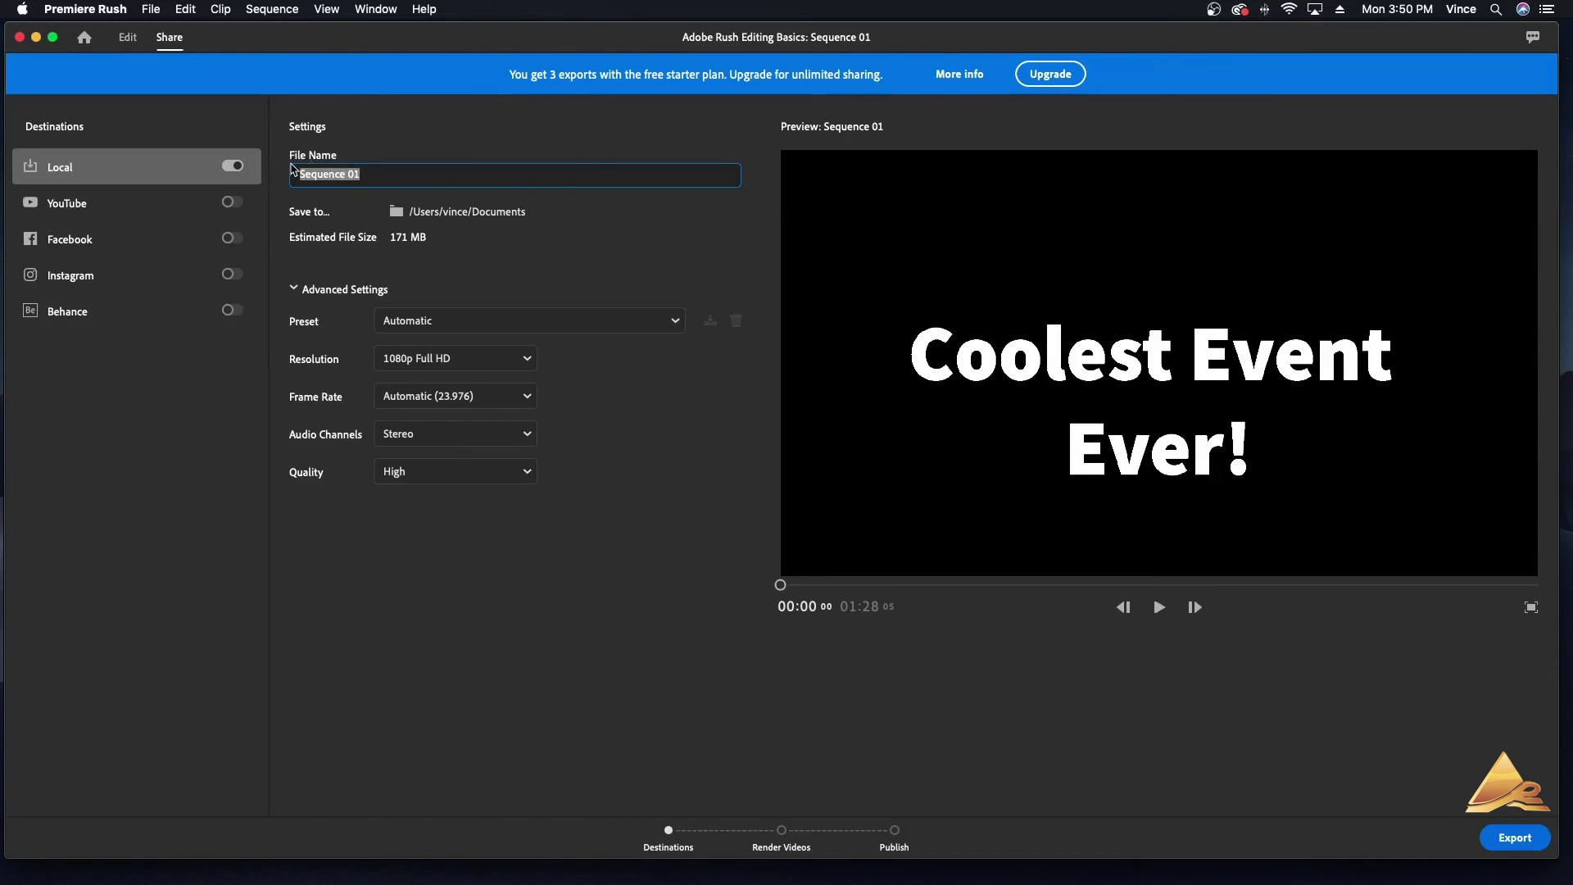
{"action": "type", "text": "Coolest Event Ever!"}
- Browse the IRE 1 drive as a save location, then cancel to keep Documents
{"action": "left_click", "coordinate": [440, 213]}
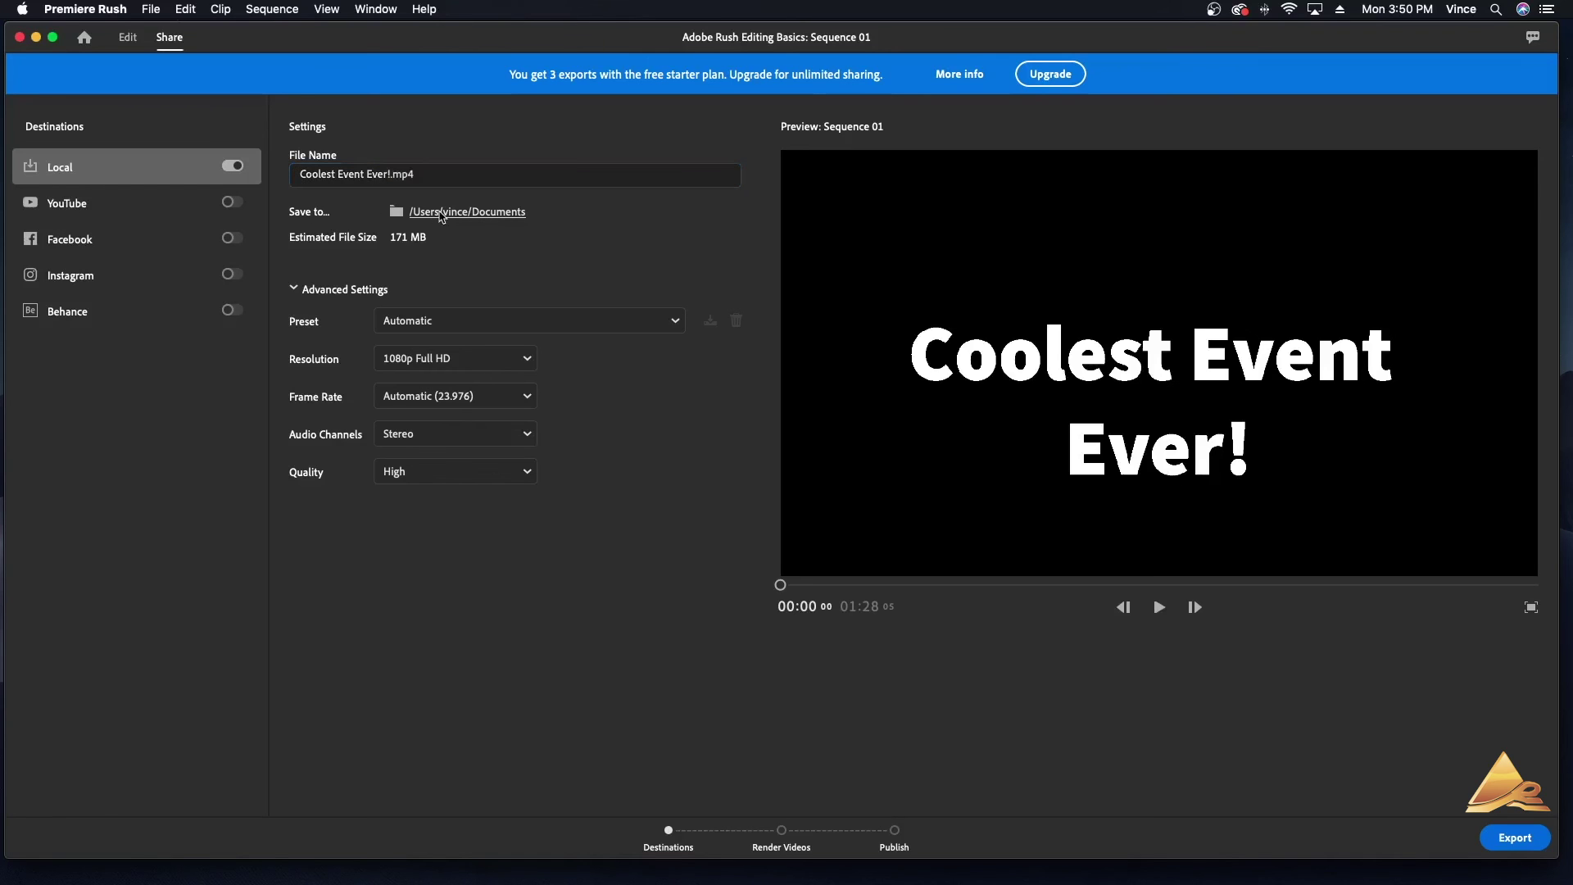
{"action": "scroll", "coordinate": [530, 421], "scroll_direction": "down", "scroll_amount": 1}
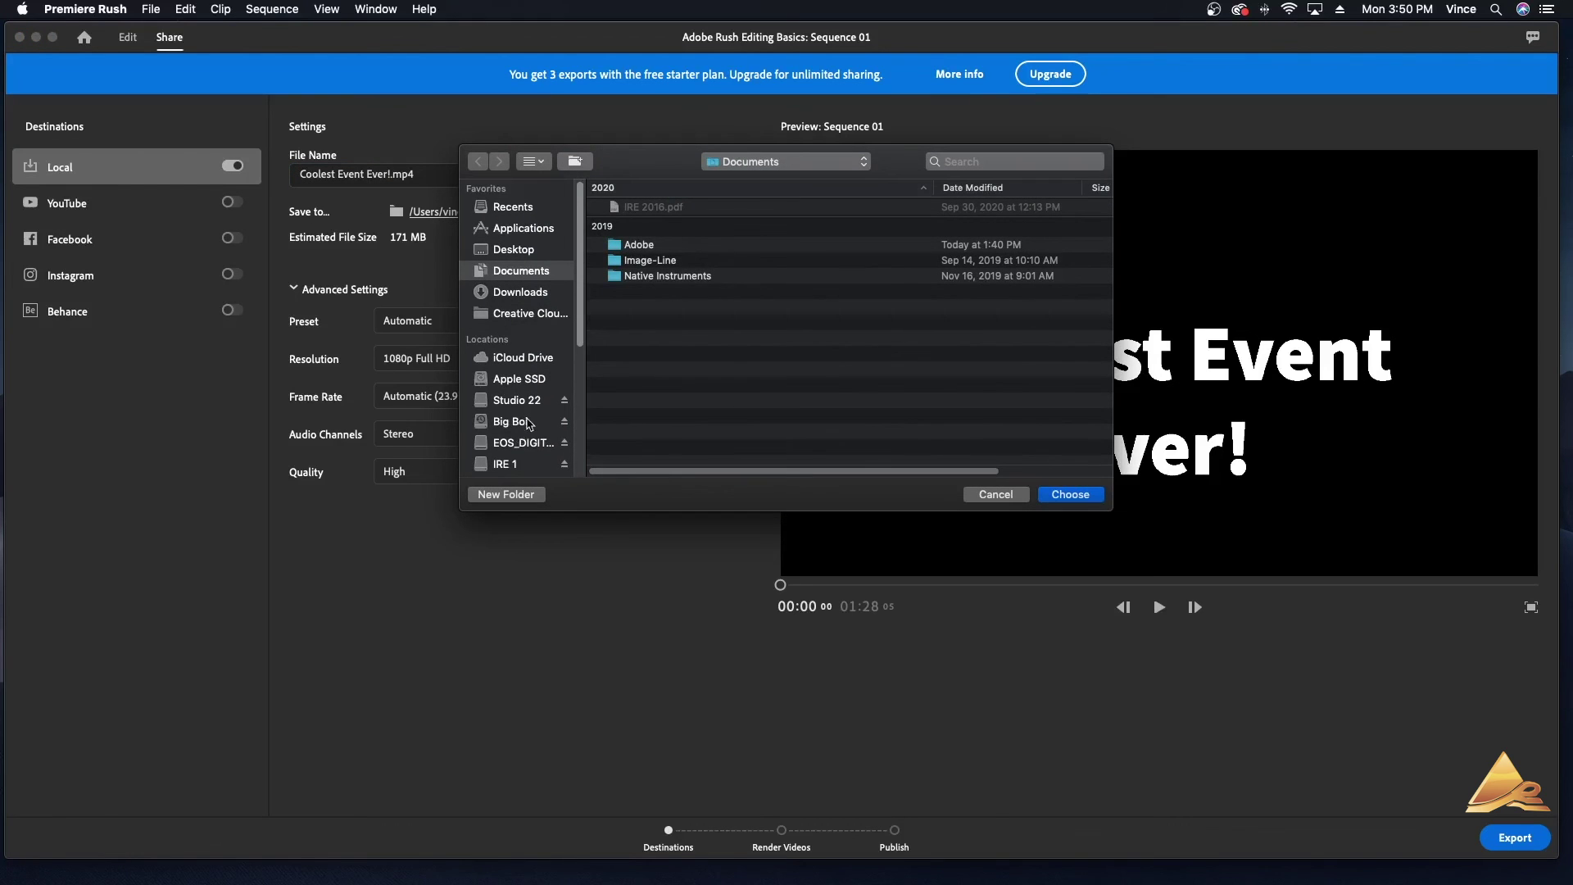
{"action": "left_click", "coordinate": [509, 455]}
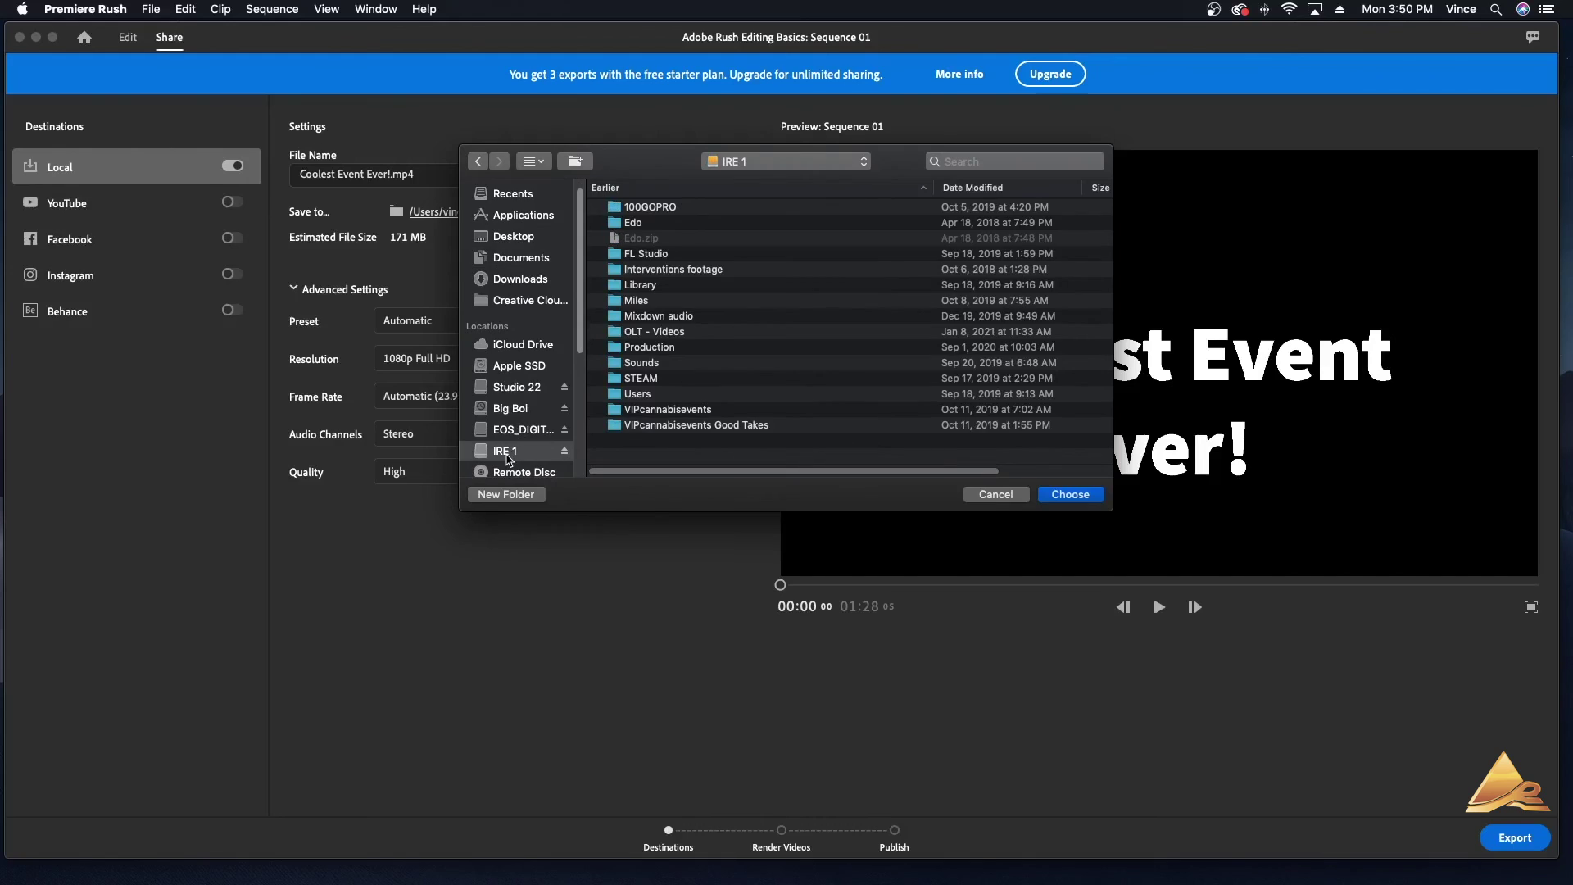
{"action": "key", "text": "Escape"}
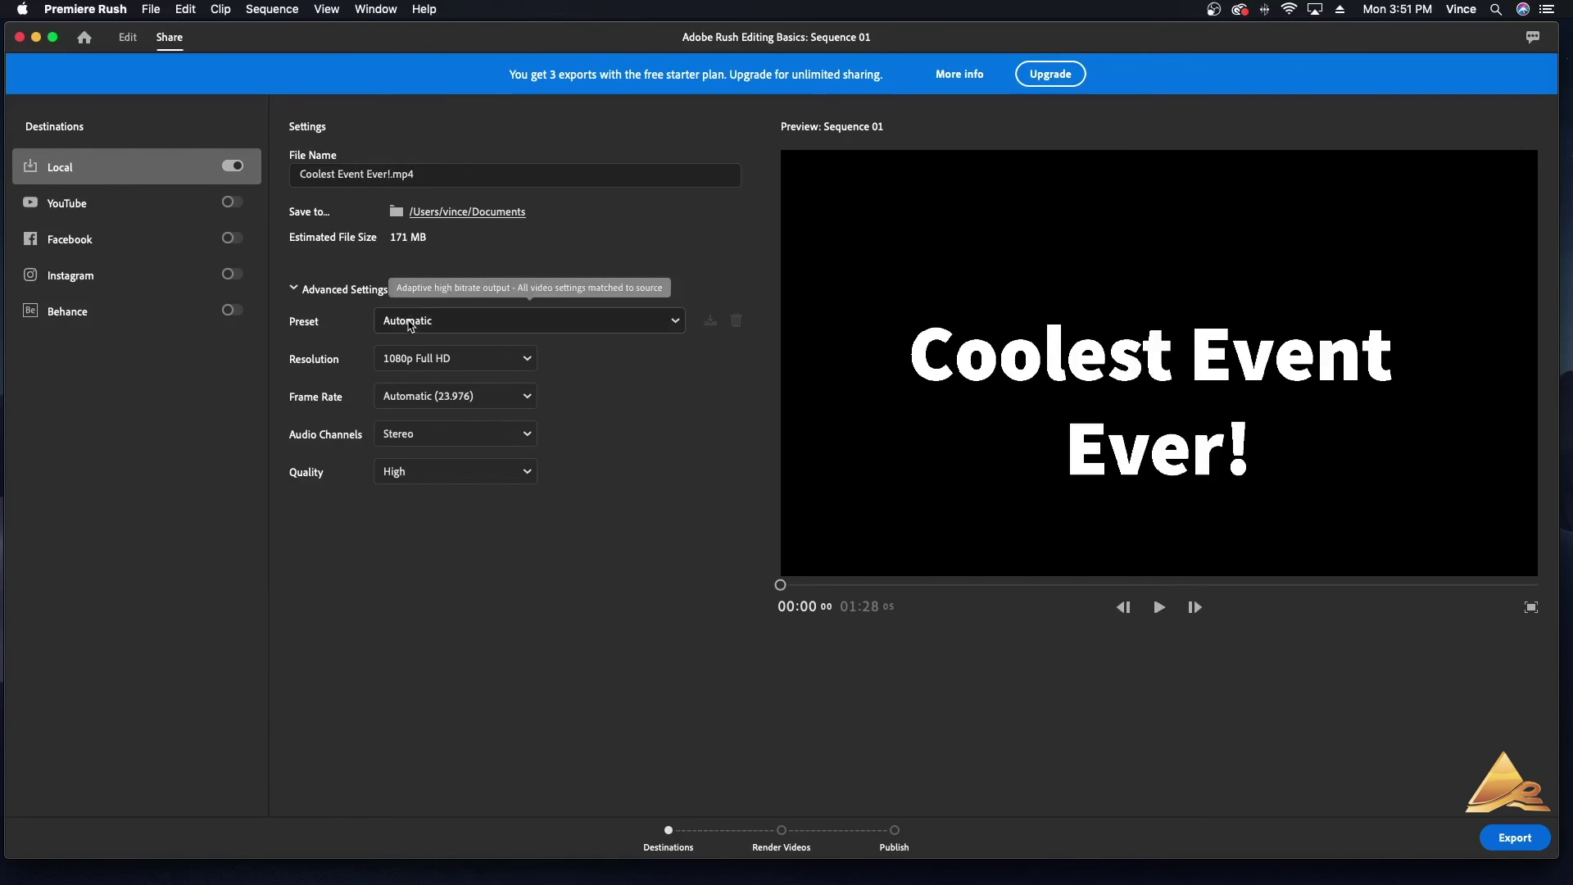